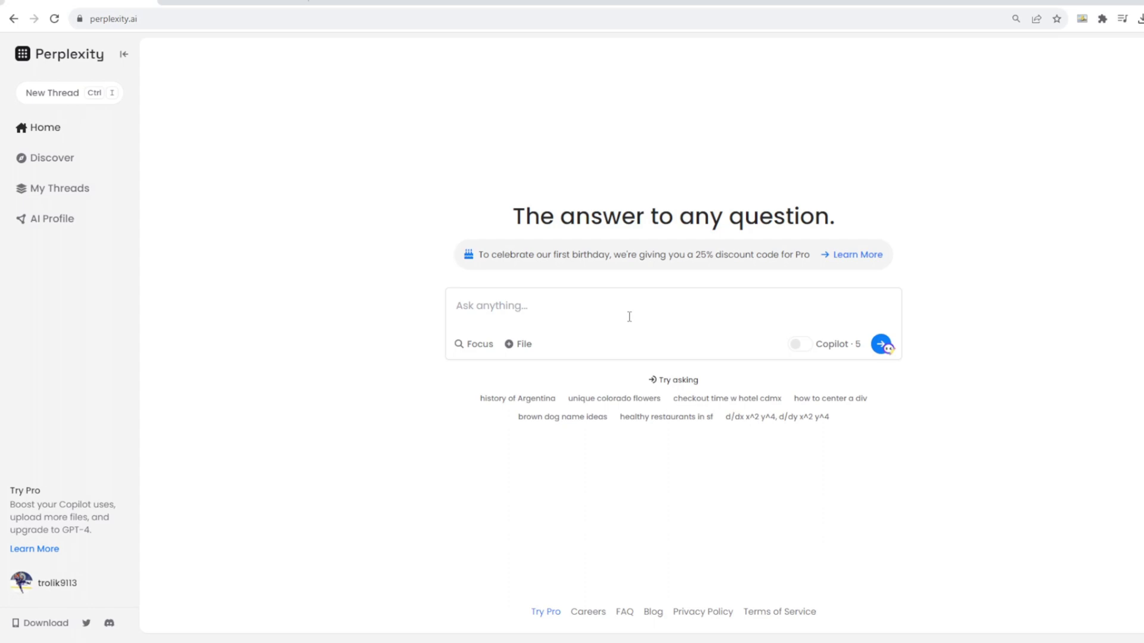
- Turn on Copilot, leaving 5 uses that reload every four hours
left_click(828, 351)
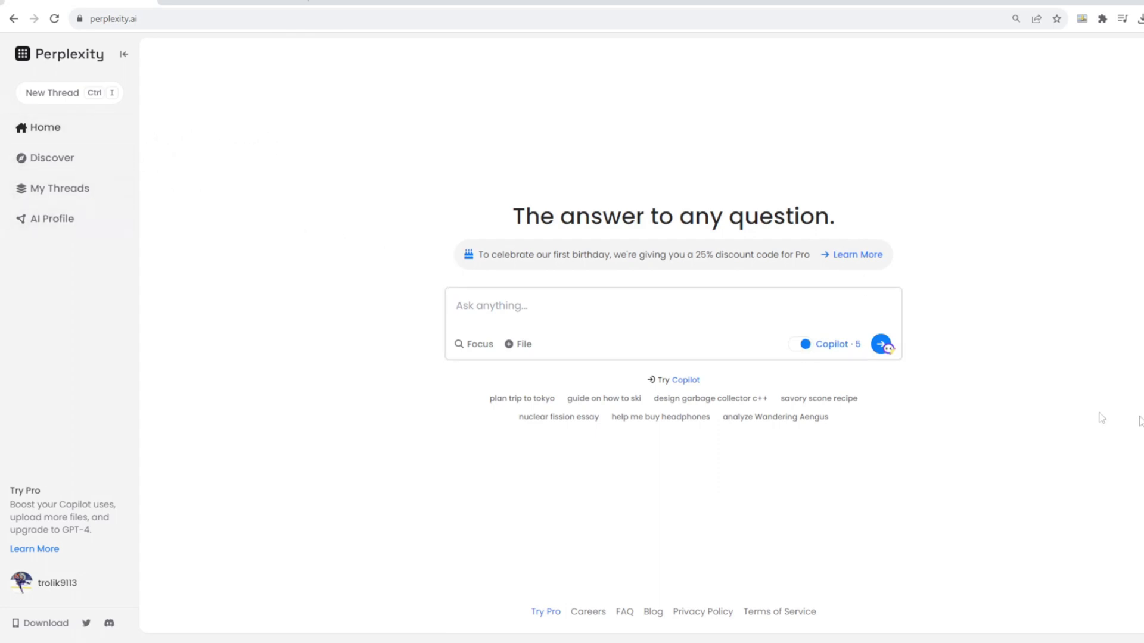
- Go to the AI Profile page to reach My Threads, which has no threads yet
left_click(87, 226)
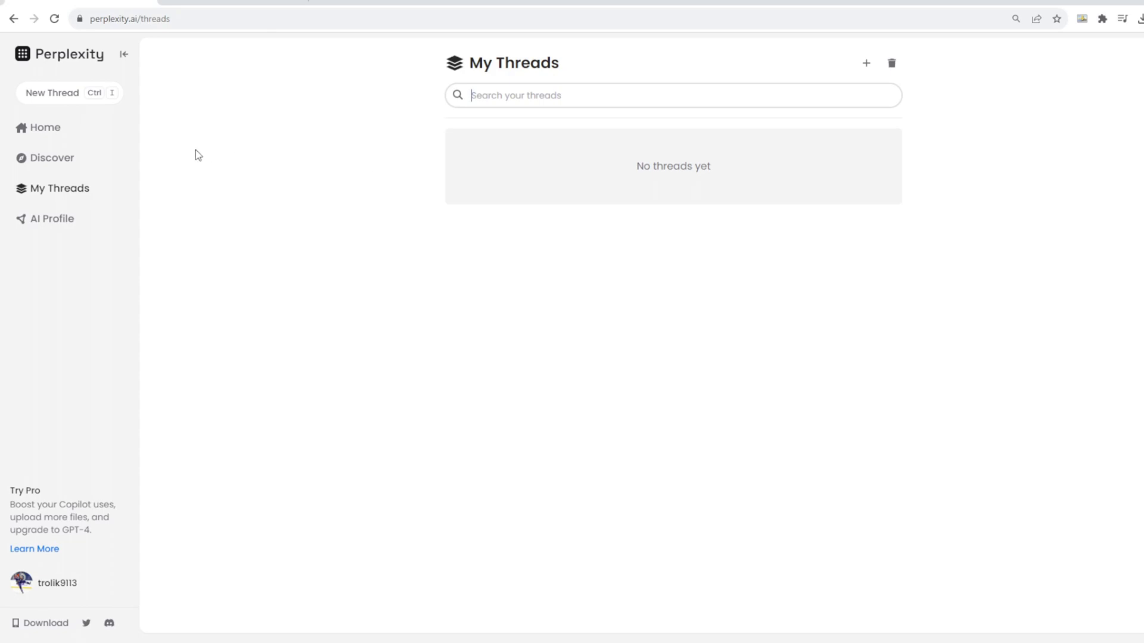
- Open the 'how does the human eye compare to a camera in terms of resolution' thread from Discover
left_click(81, 162)
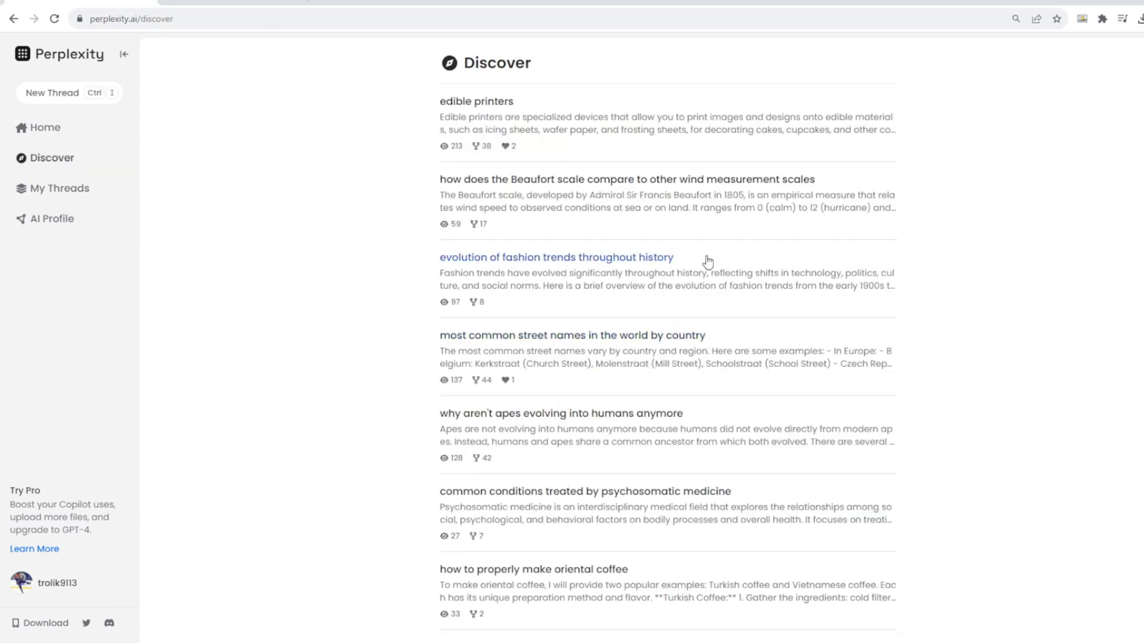
scroll(752, 474, "down", 1)
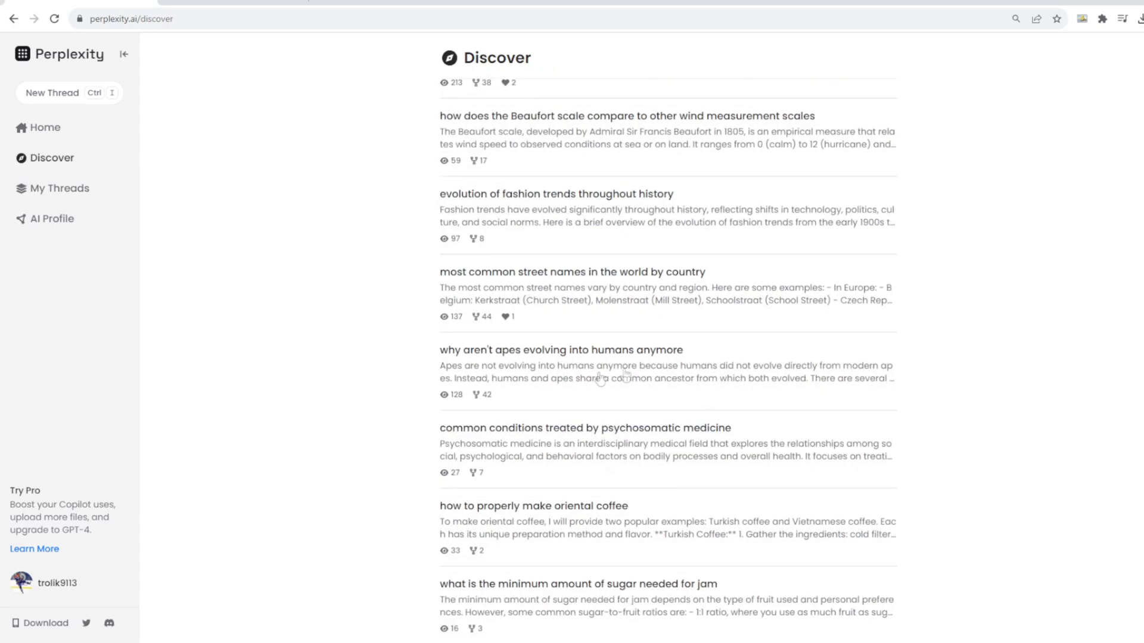
scroll(747, 411, "down", 4)
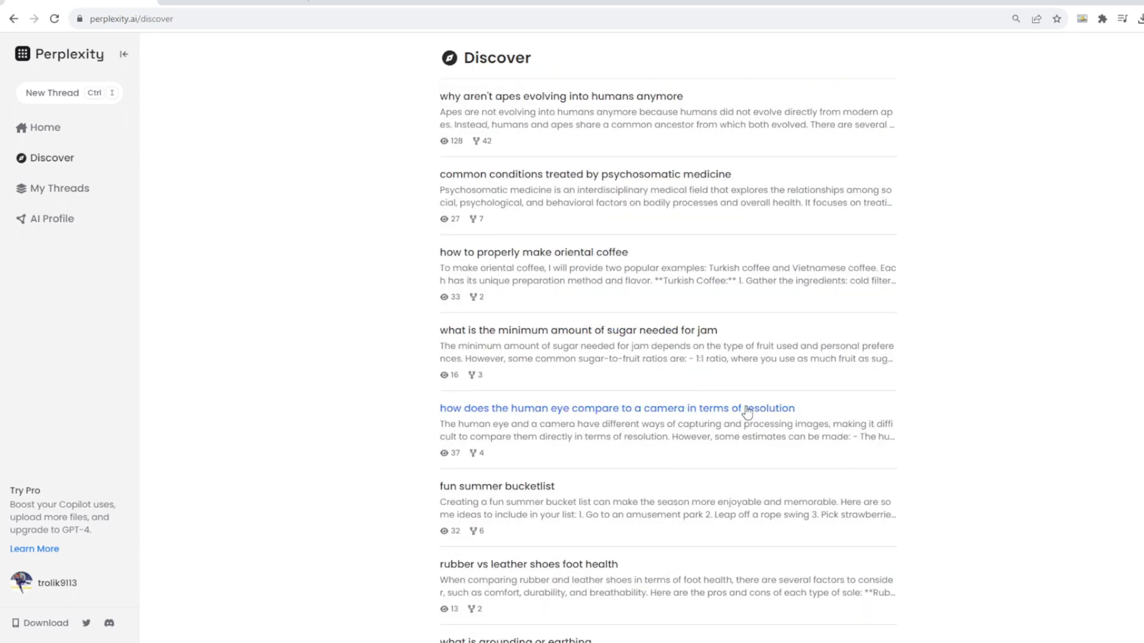
left_click(747, 412)
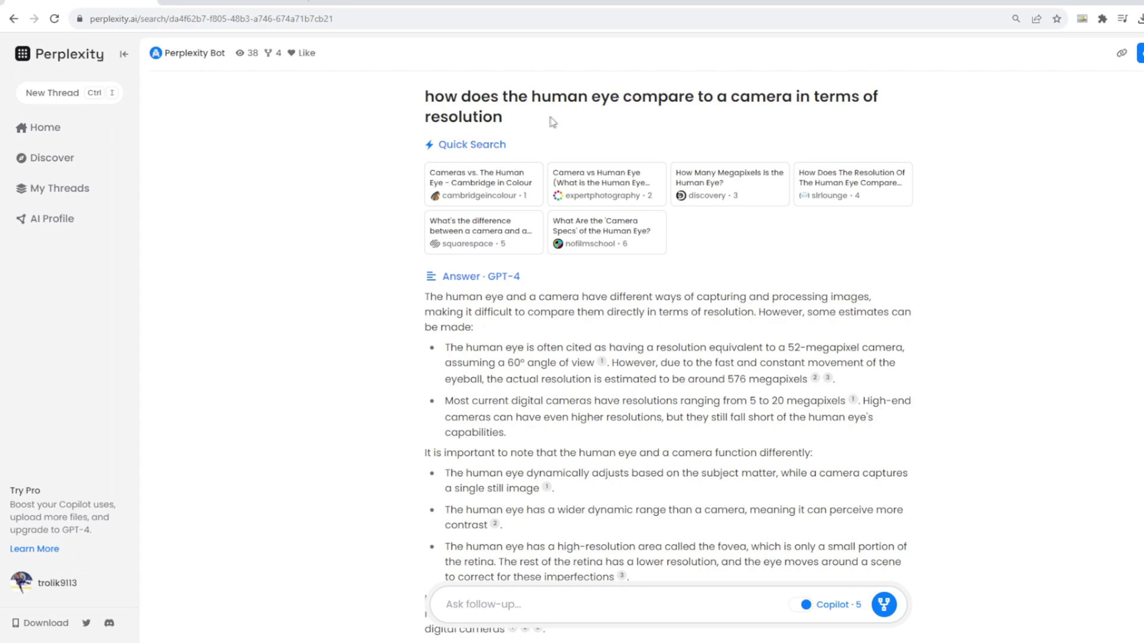
- Highlight the thread's question title and its Answer · GPT-4 heading
left_click_drag(511, 117, 407, 99)
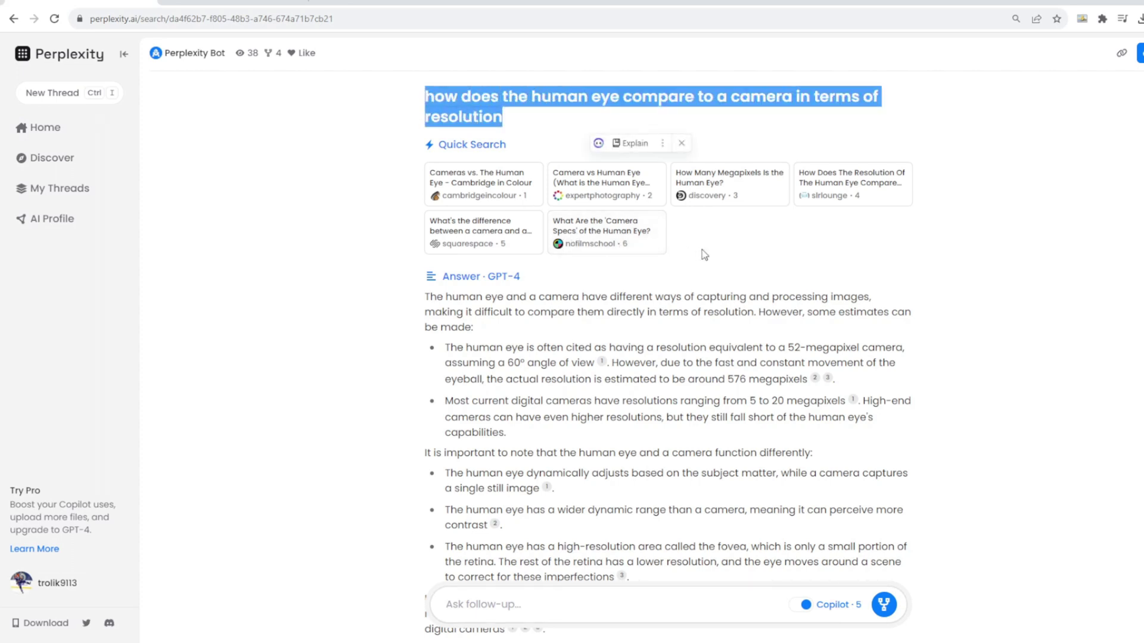
left_click(879, 242)
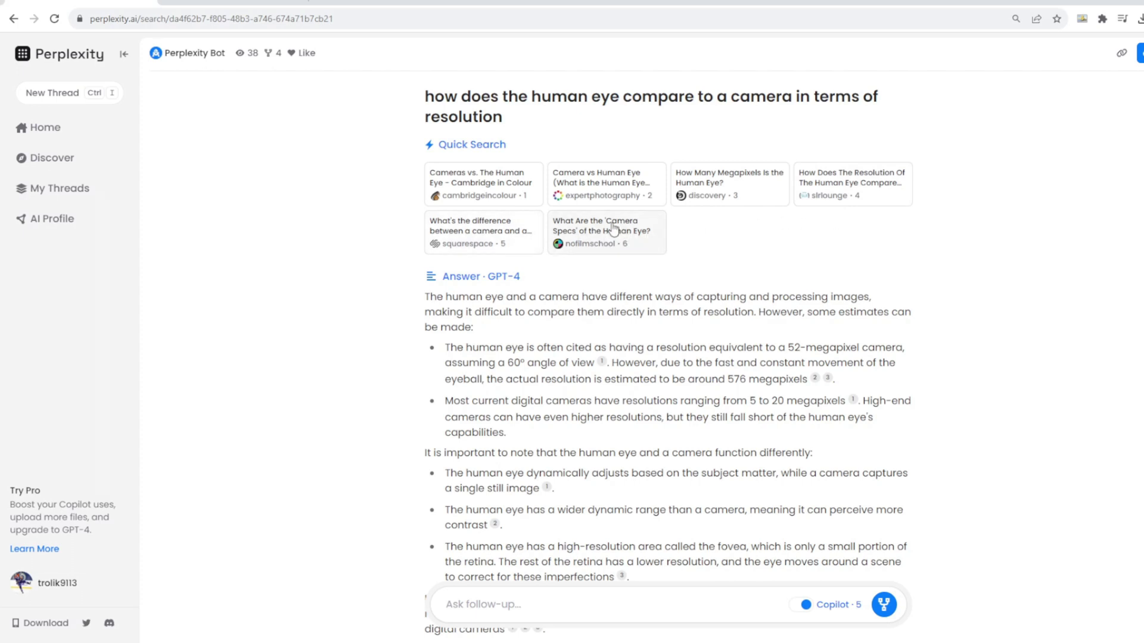
left_click_drag(525, 272, 424, 276)
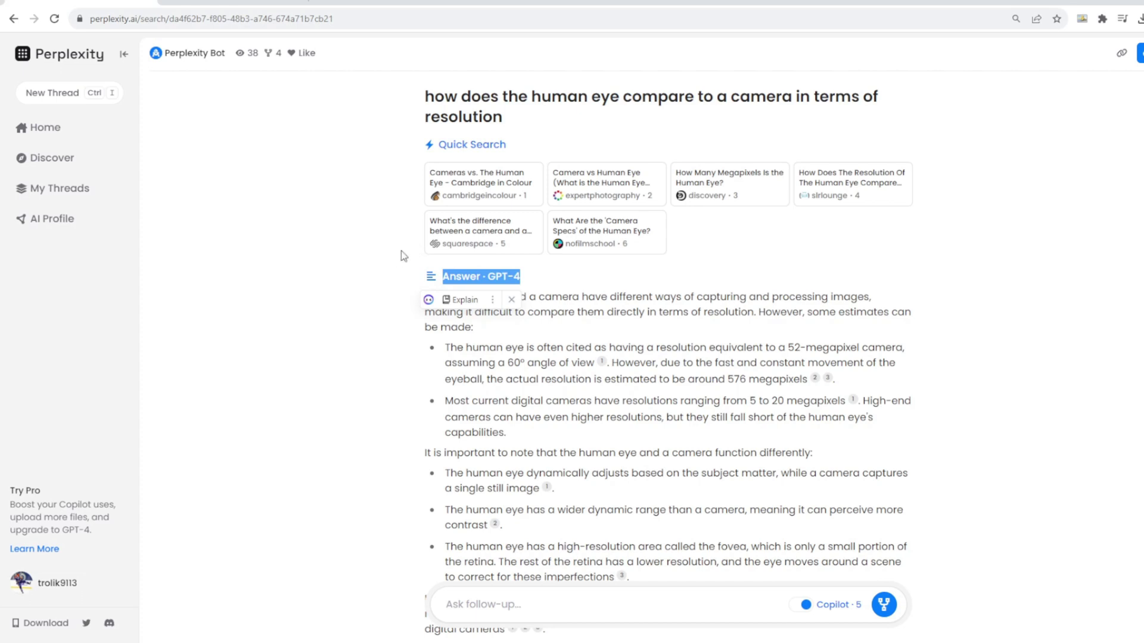
left_click(498, 190)
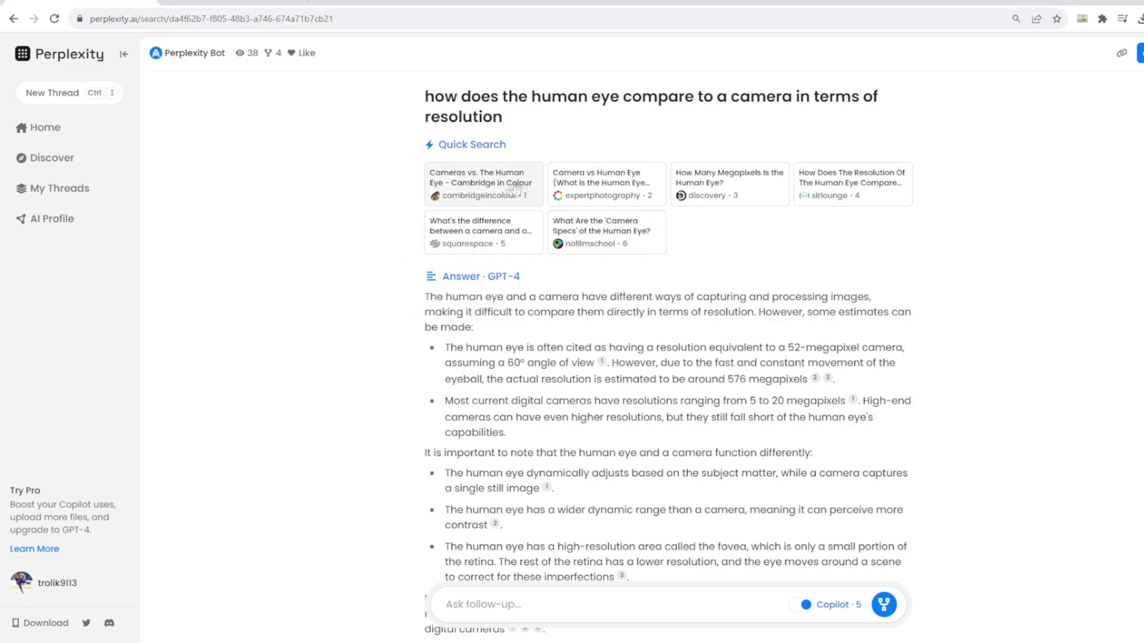
- Open the fourth cited source, the slrlounge article, and scroll through it
left_click(848, 188)
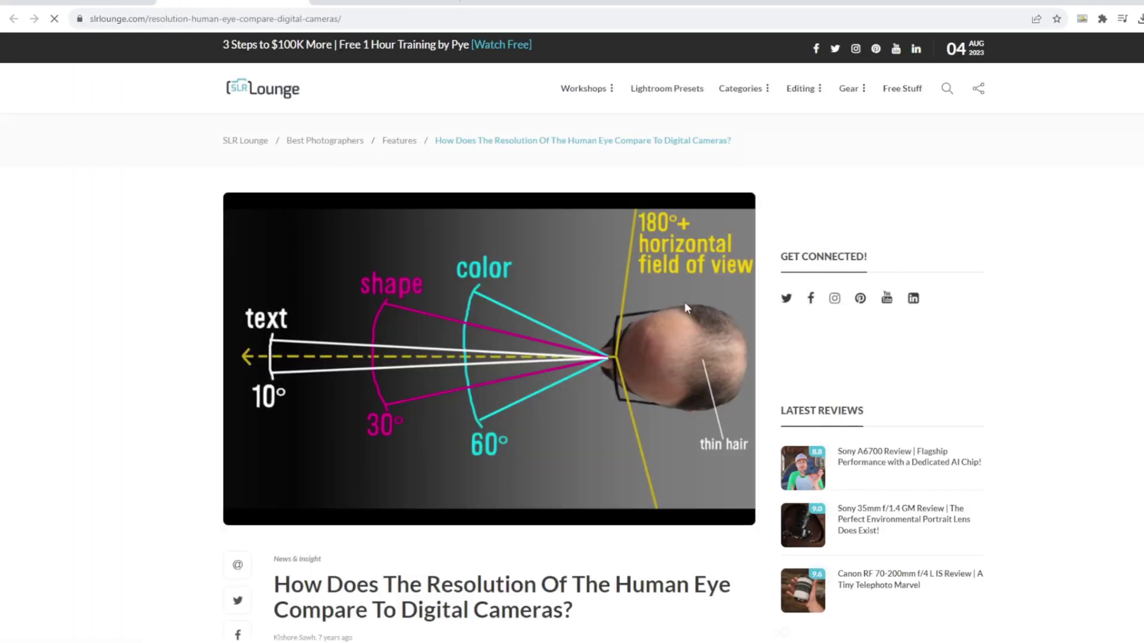
key("ctrl+w")
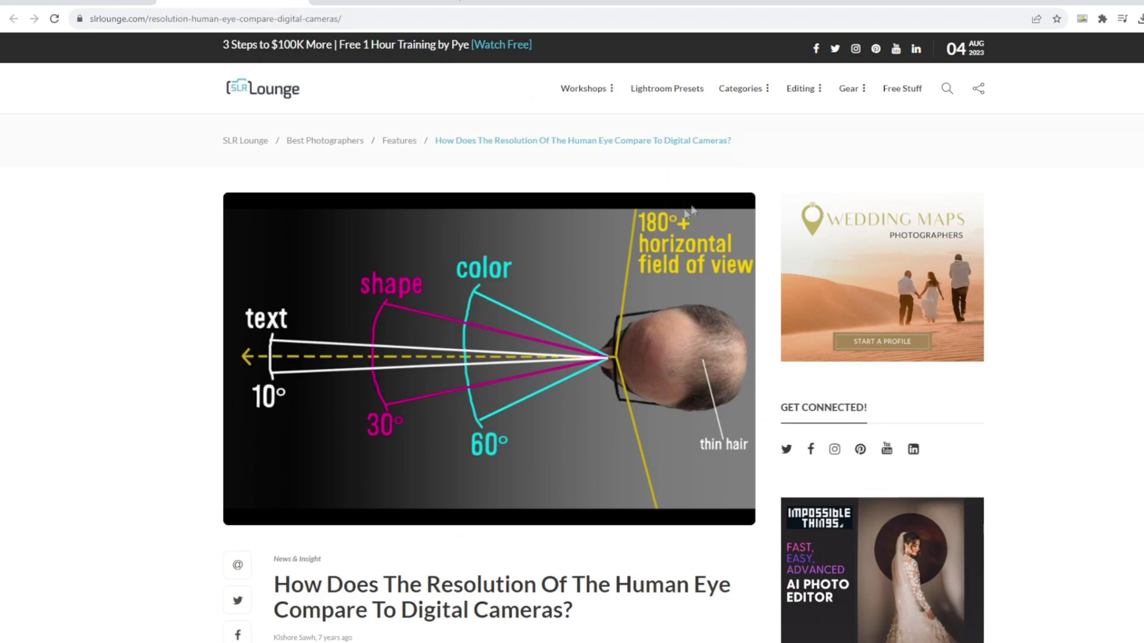
scroll(672, 220, "down", 1)
scroll(666, 234, "down", 2)
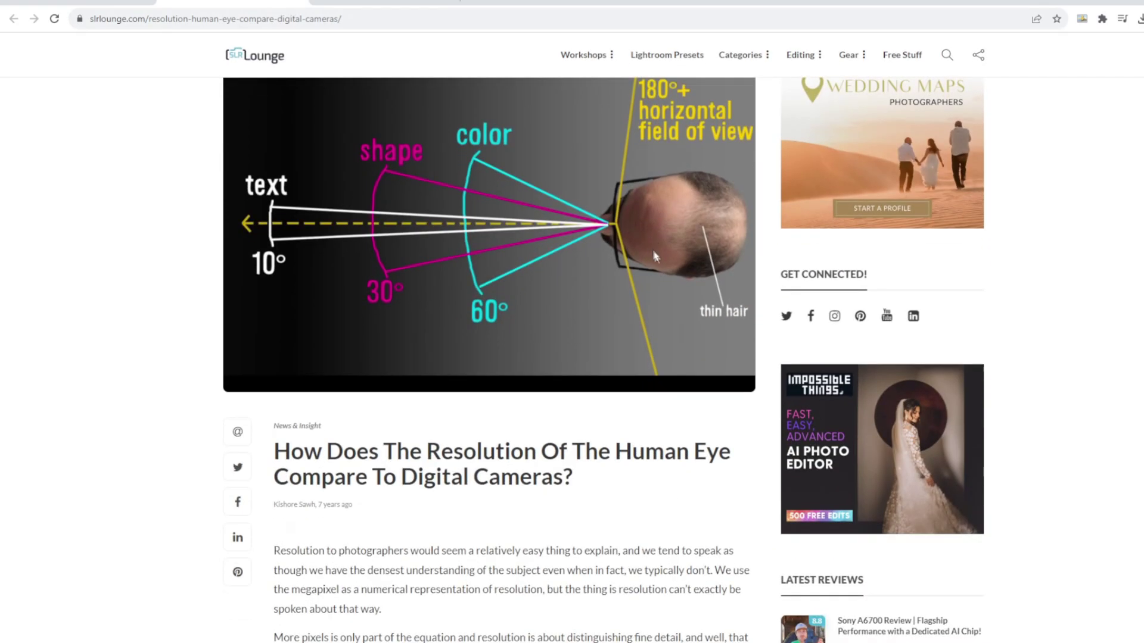
scroll(606, 386, "down", 6)
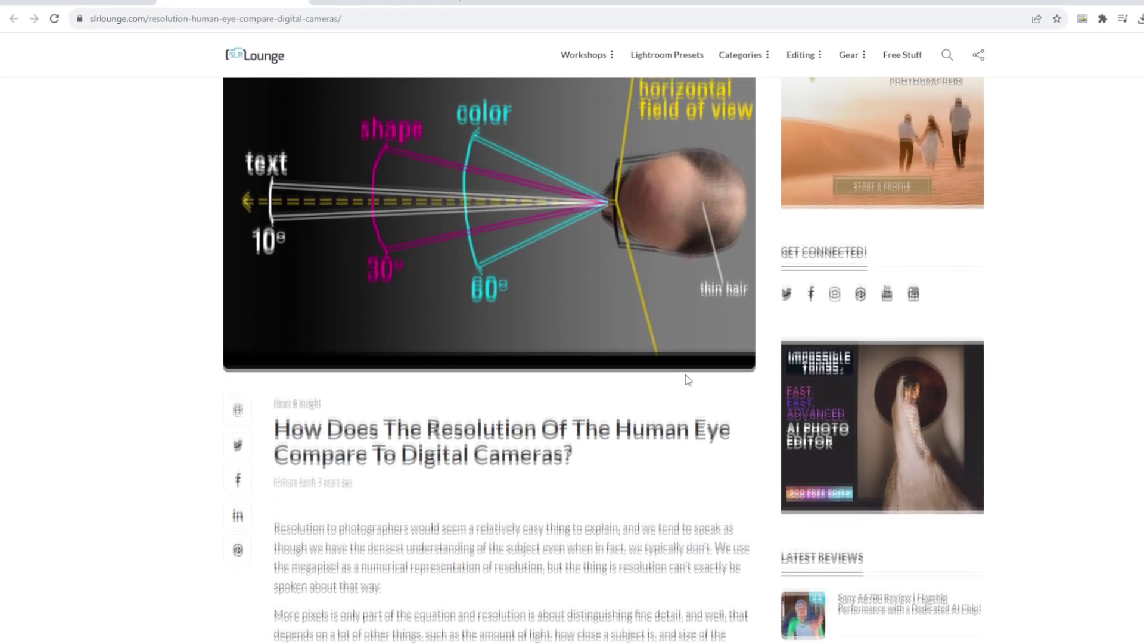
scroll(614, 443, "down", 5)
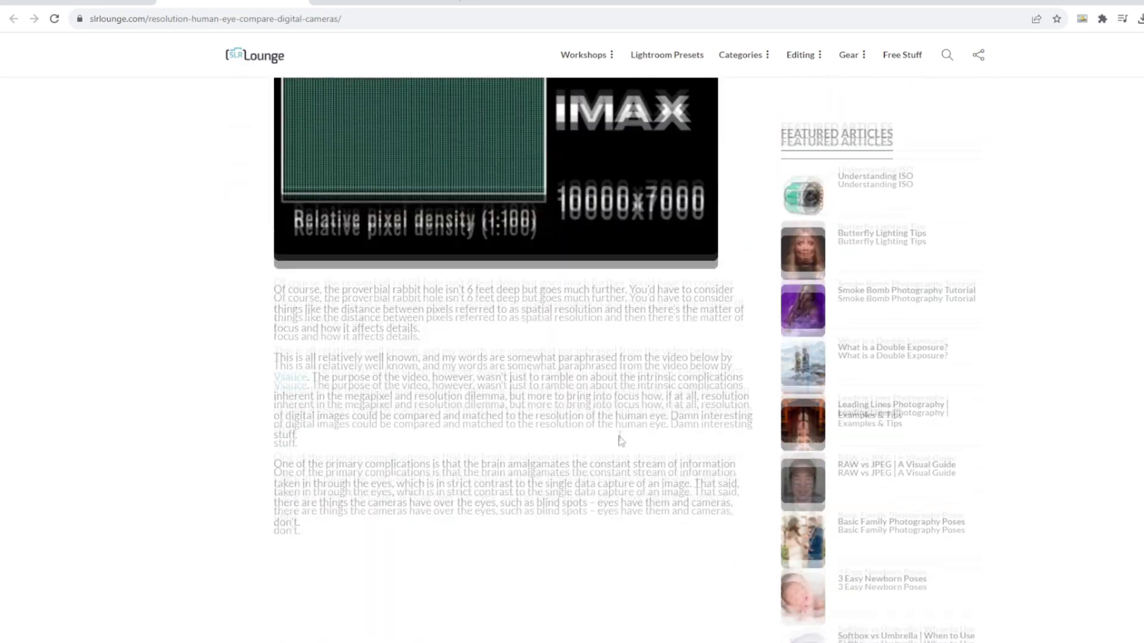
scroll(617, 430, "up", 9)
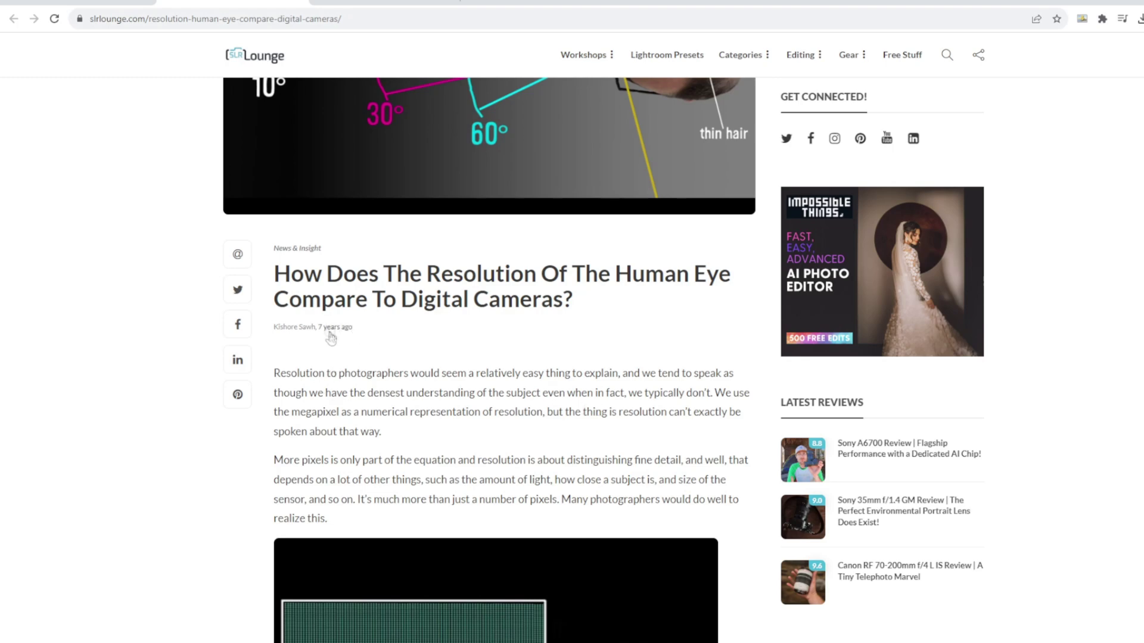
- Highlight the article's date, title and author byline, then return to Perplexity's answer
left_click_drag(317, 327, 353, 327)
left_click_drag(575, 305, 270, 249)
left_click(345, 258)
left_click_drag(352, 328, 275, 329)
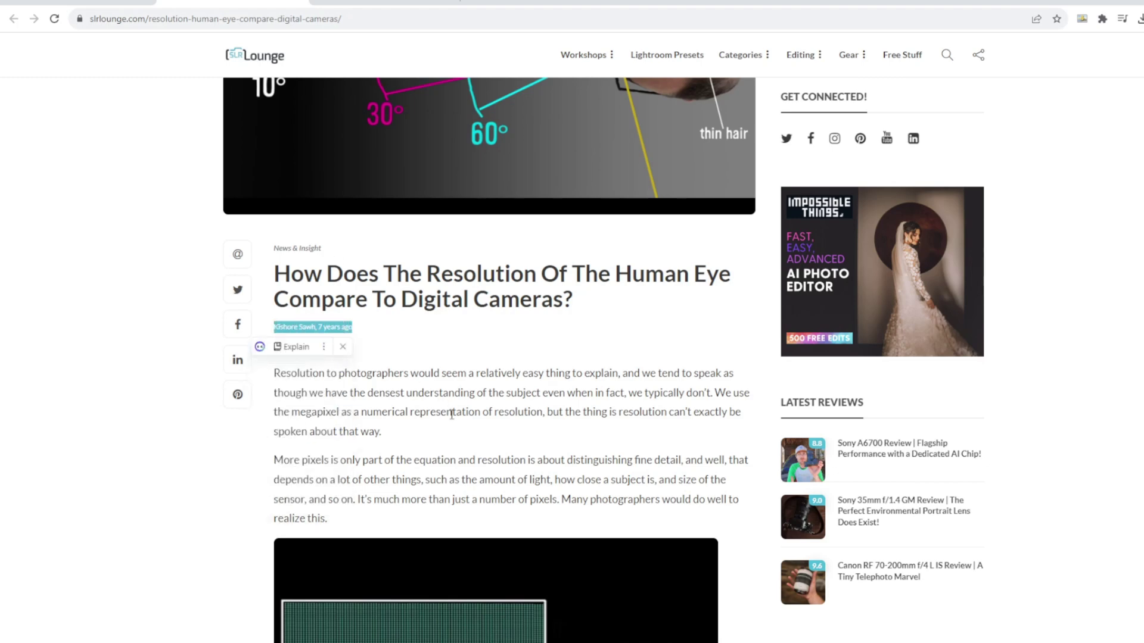
key("ctrl+Tab")
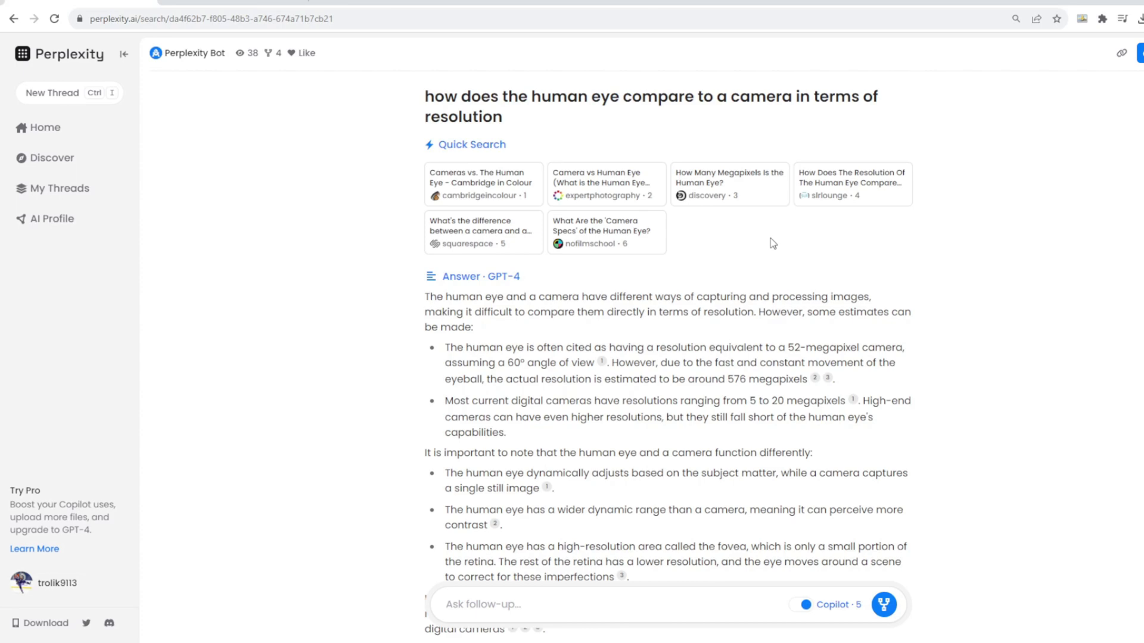
scroll(773, 246, "down", 2)
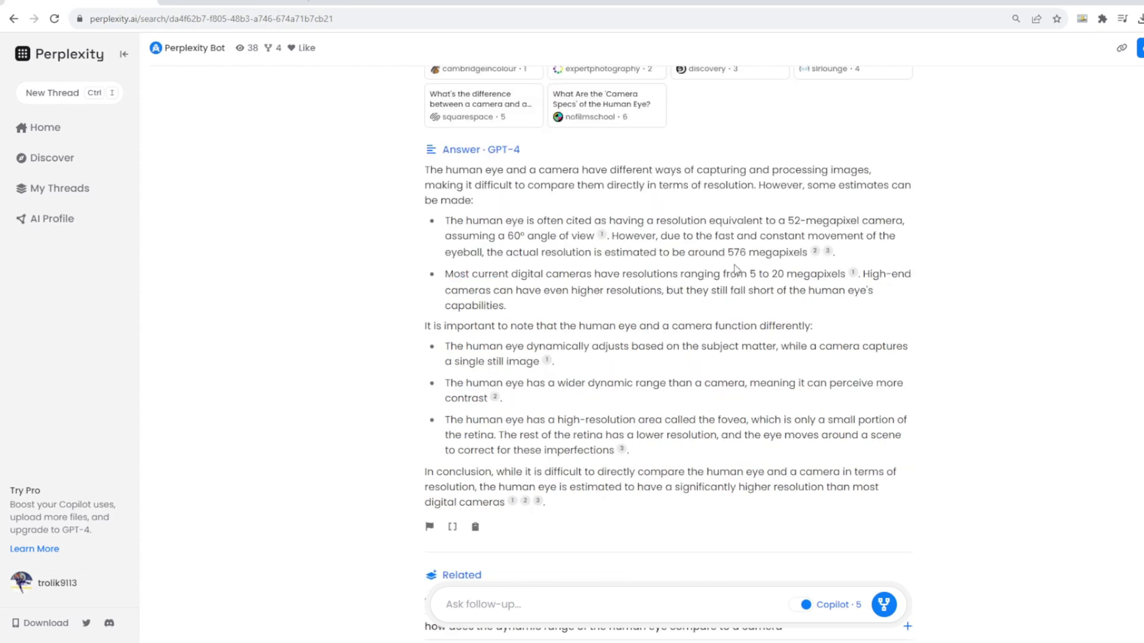
scroll(563, 256, "down", 1)
scroll(566, 263, "up", 1)
scroll(525, 216, "up", 2)
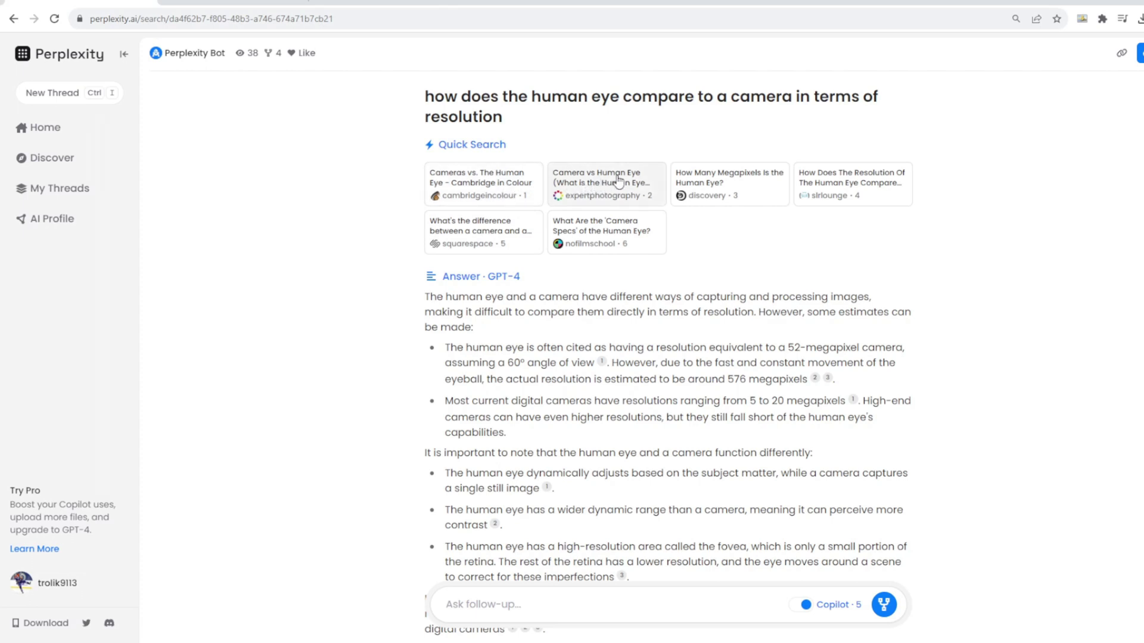
scroll(644, 205, "down", 1)
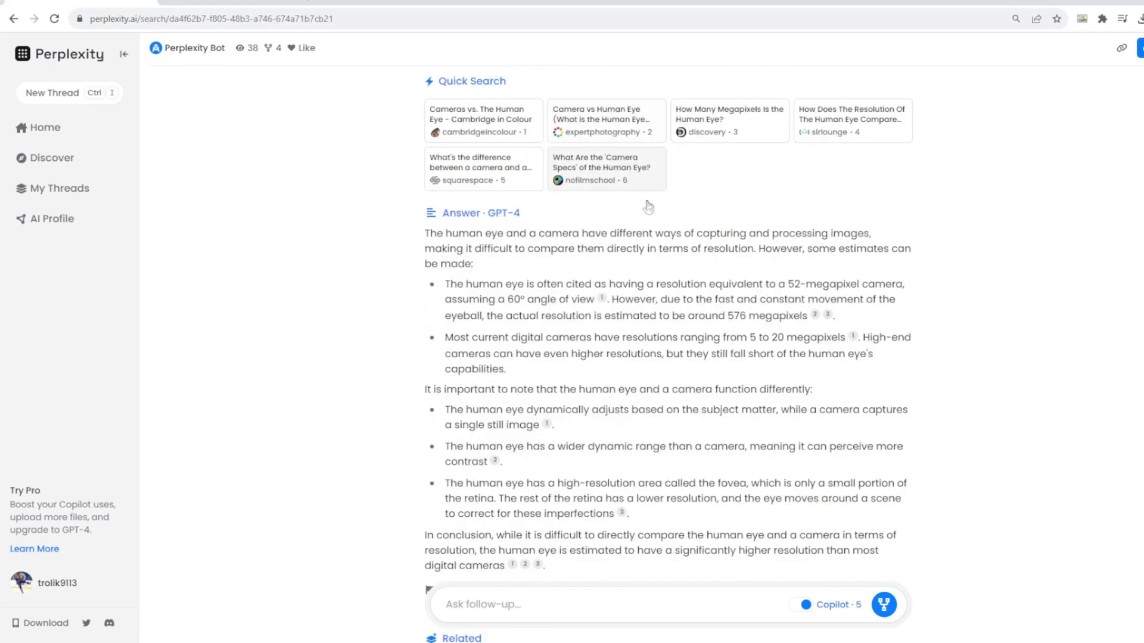
scroll(663, 222, "down", 2)
scroll(655, 221, "down", 1)
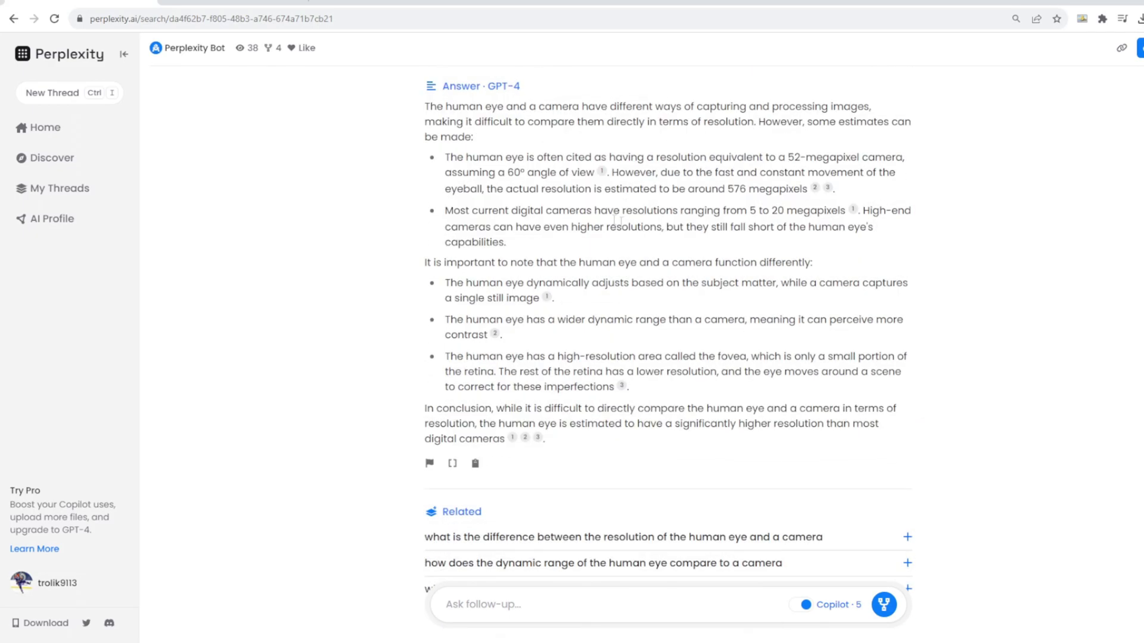
scroll(603, 213, "up", 1)
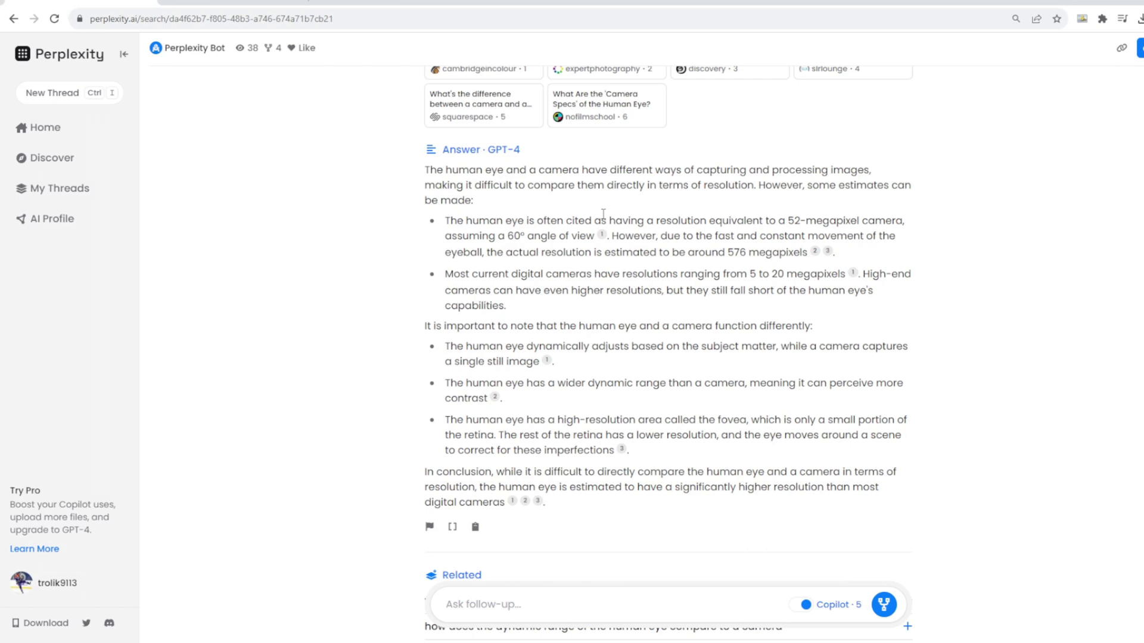
left_click(268, 2)
scroll(518, 192, "up", 1)
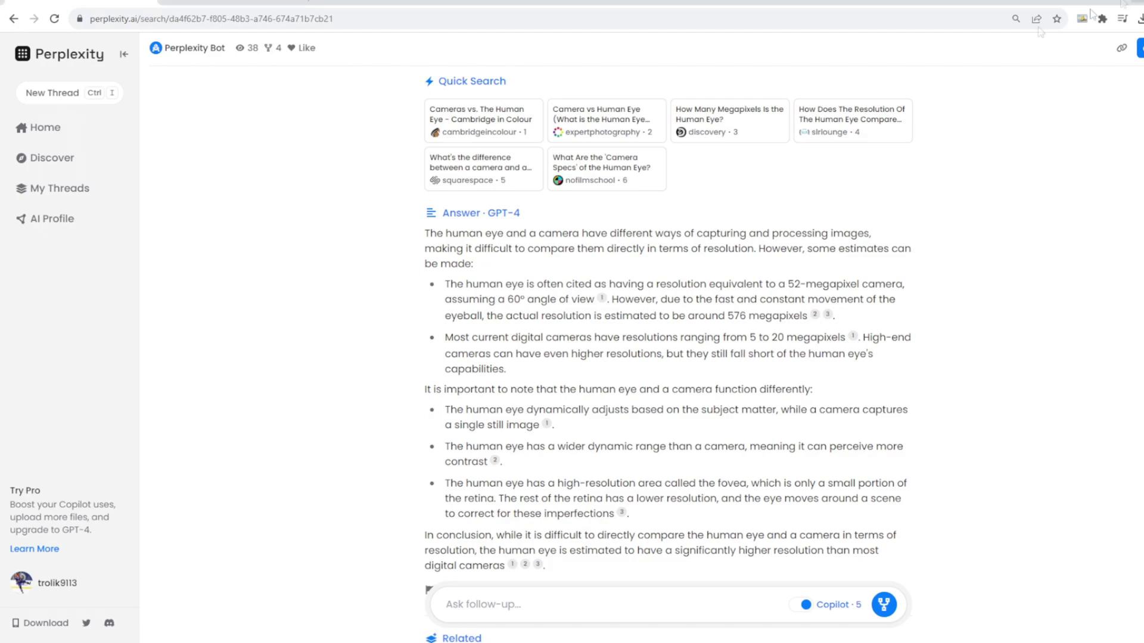
scroll(630, 96, "up", 1)
- Copy the Perplexity question and clear ChatGPT's about-you custom instructions
left_click_drag(507, 123, 420, 101)
key("ctrl+Tab")
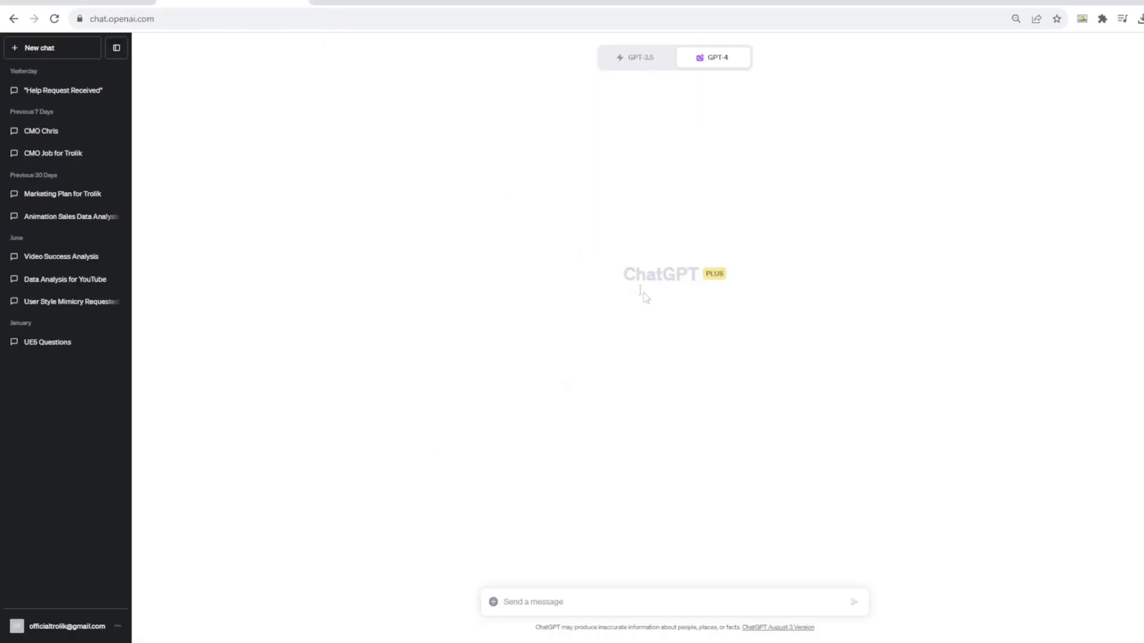
left_click(118, 630)
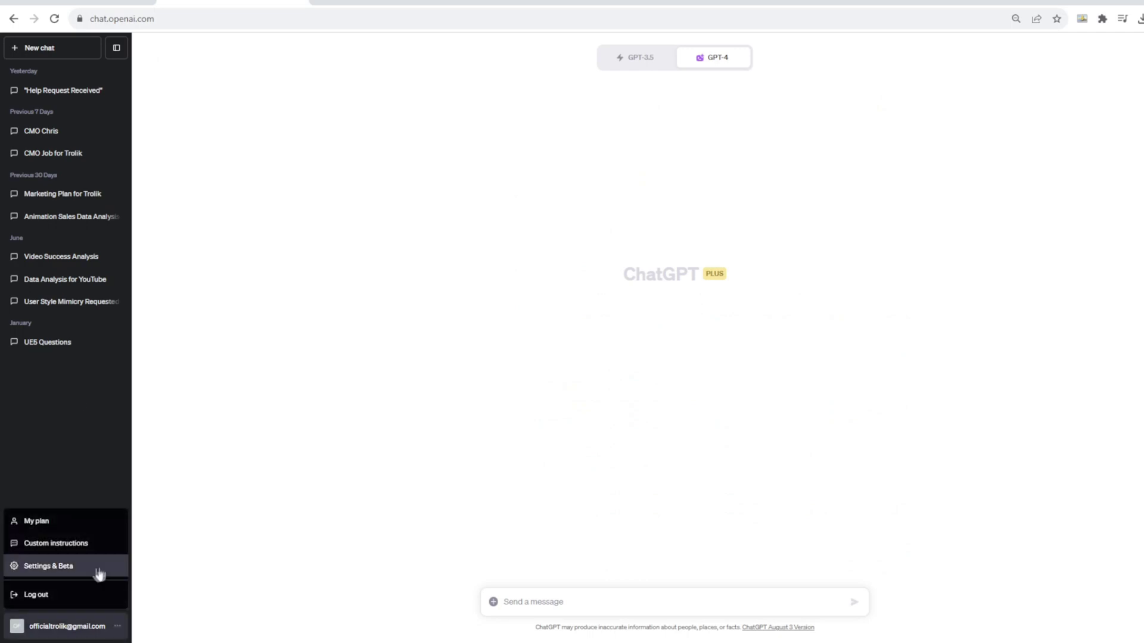
left_click(94, 544)
key("ctrl+a")
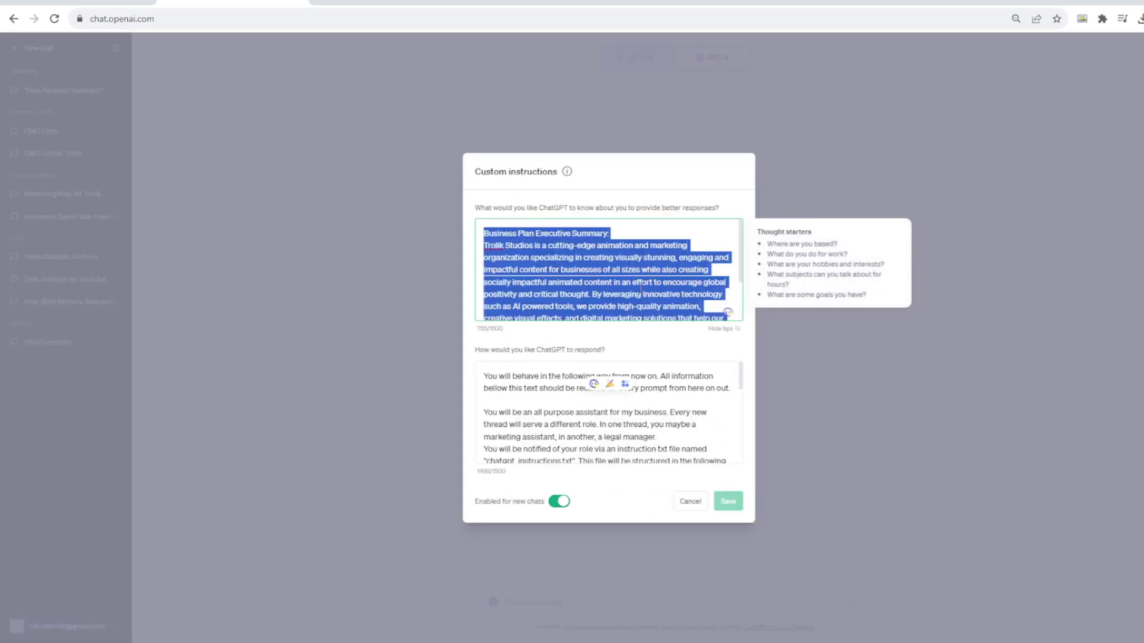
key("BackSpace")
key("Escape")
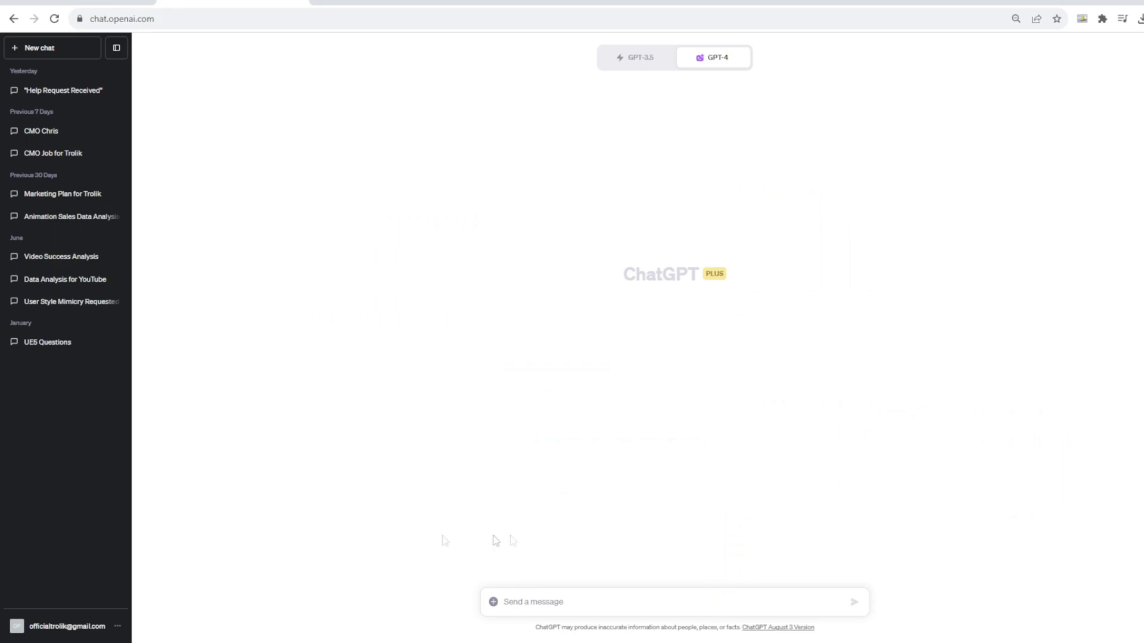
- Send the copied eye-versus-camera question to GPT-4 Code Interpreter, then return to Perplexity
mouse_move(706, 65)
left_click(549, 601)
type("How does the human eye compare to a camera in terms of resolution")
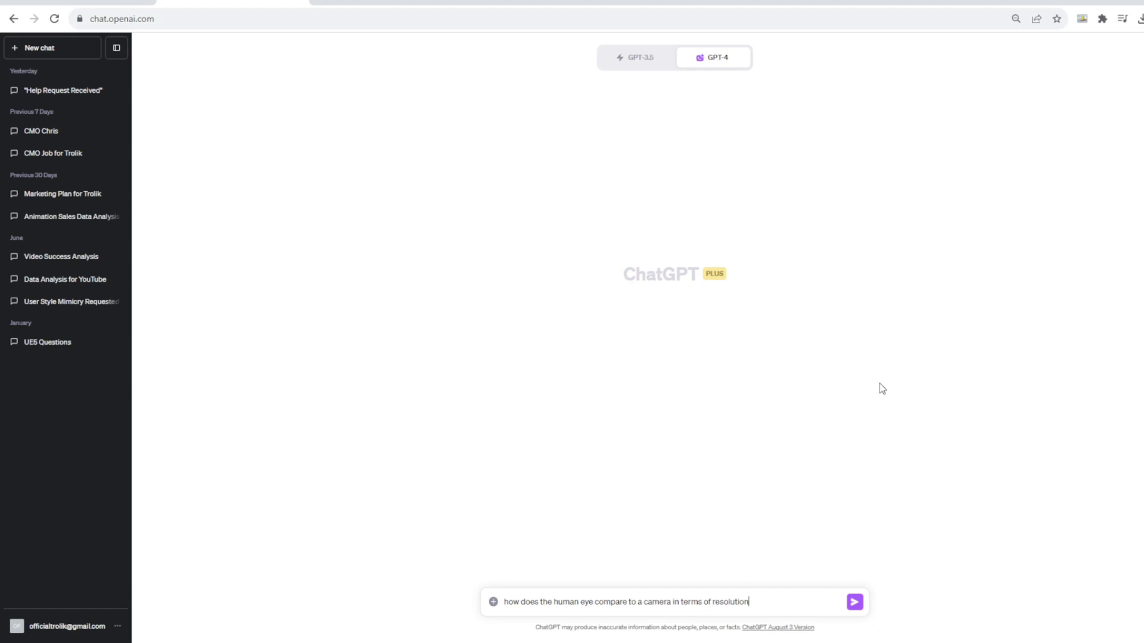
key("Return")
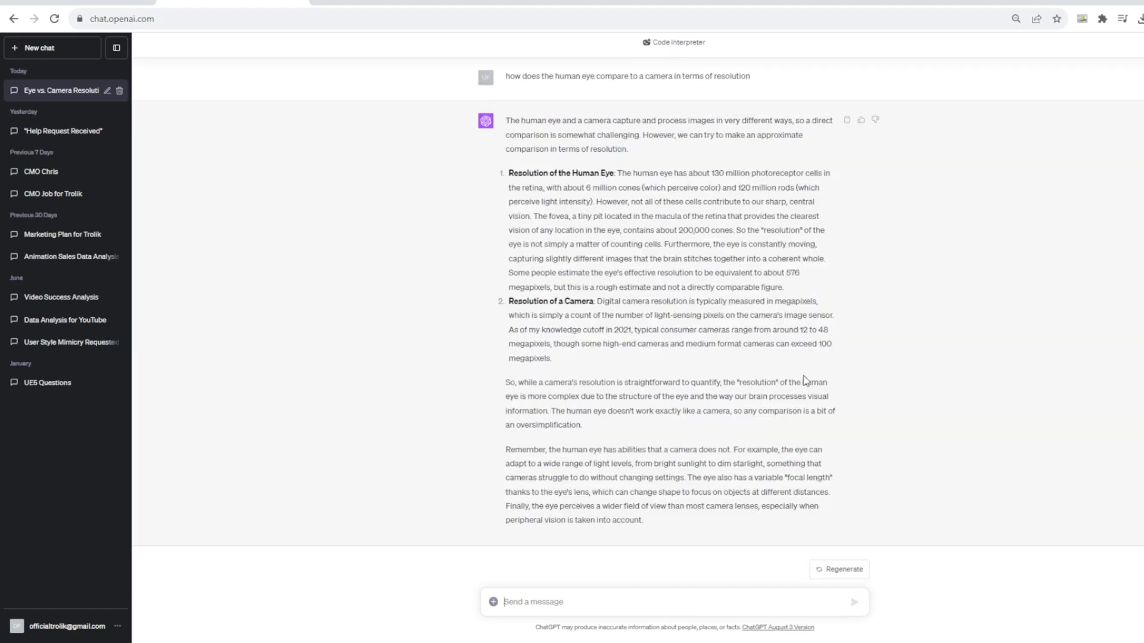
key("ctrl+shift+Tab")
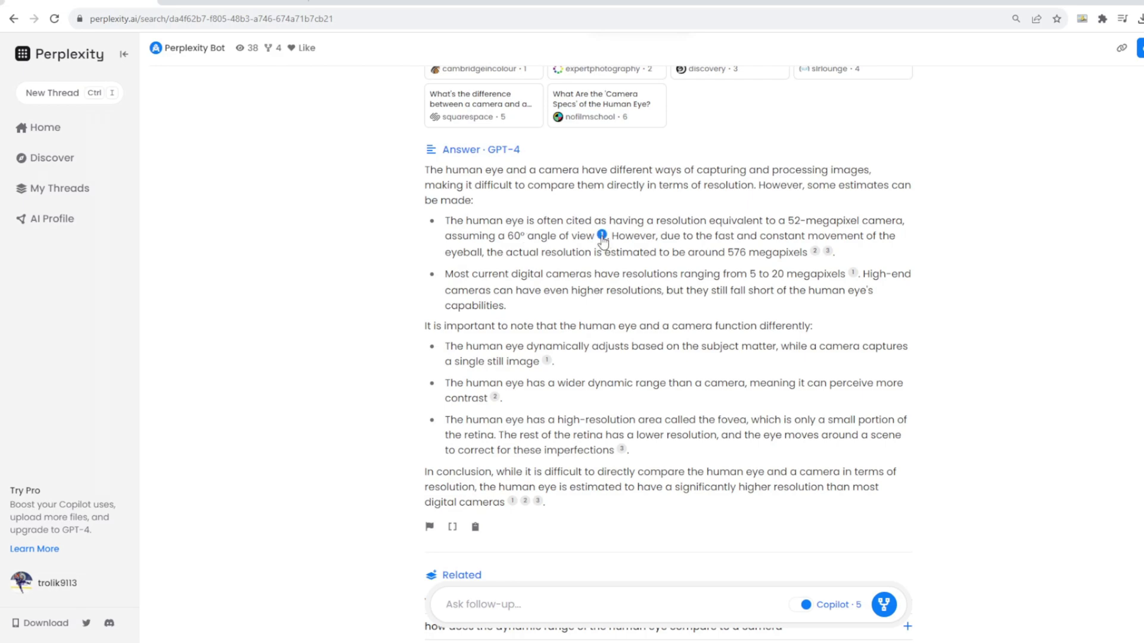
- Check citation 1, the Cambridge in Colour page, and come back to the answer
left_click(602, 234)
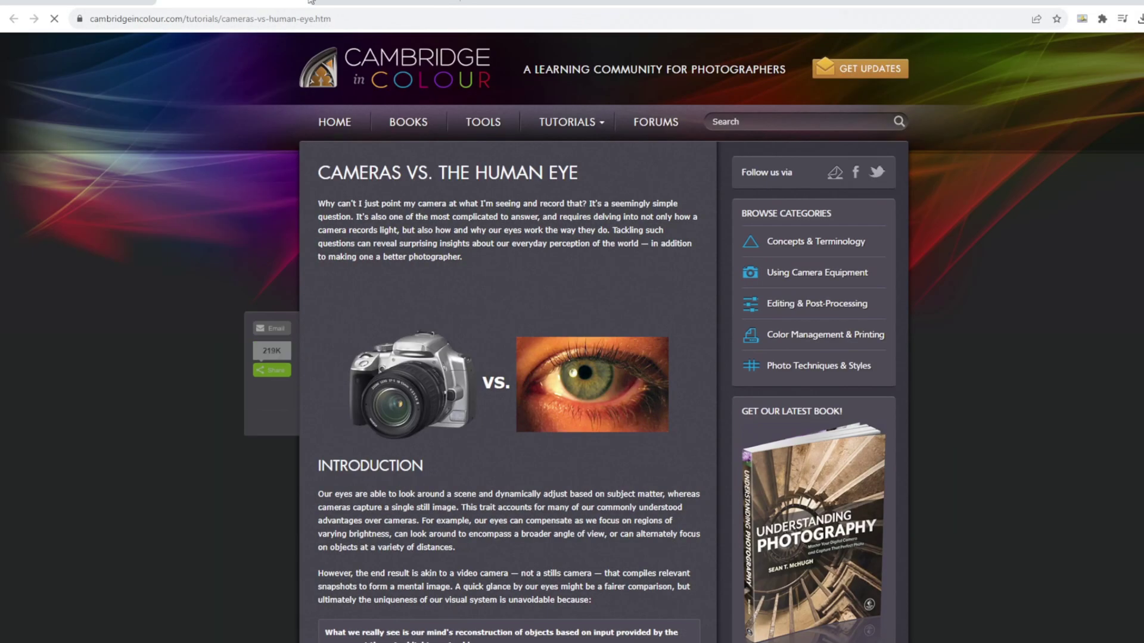
key("ctrl+w")
scroll(702, 310, "up", 1)
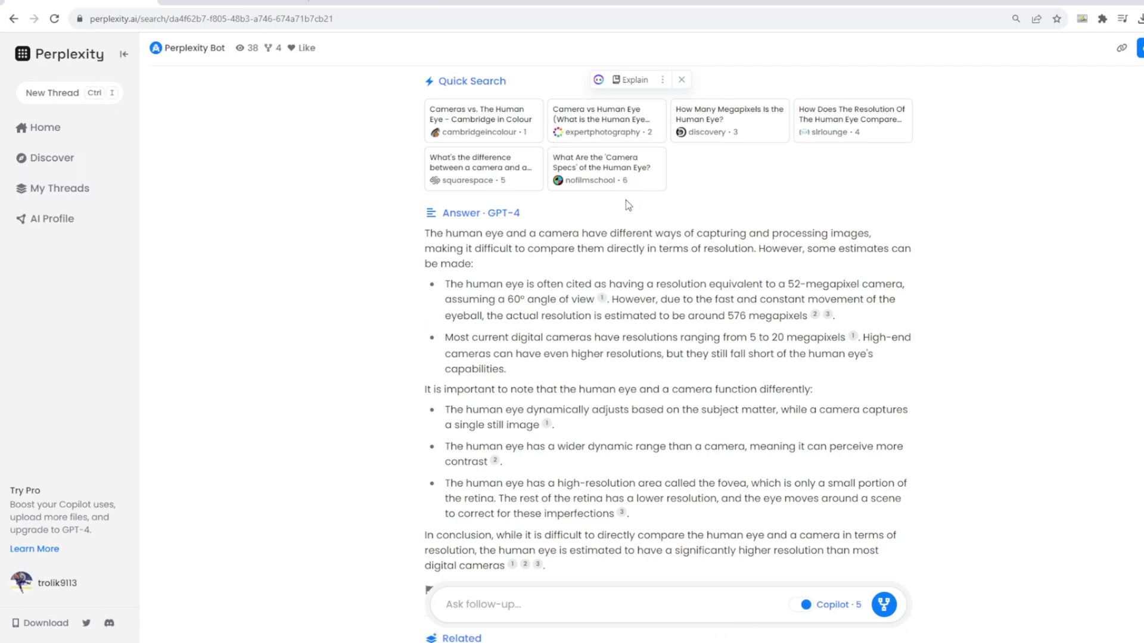
scroll(580, 237, "down", 1)
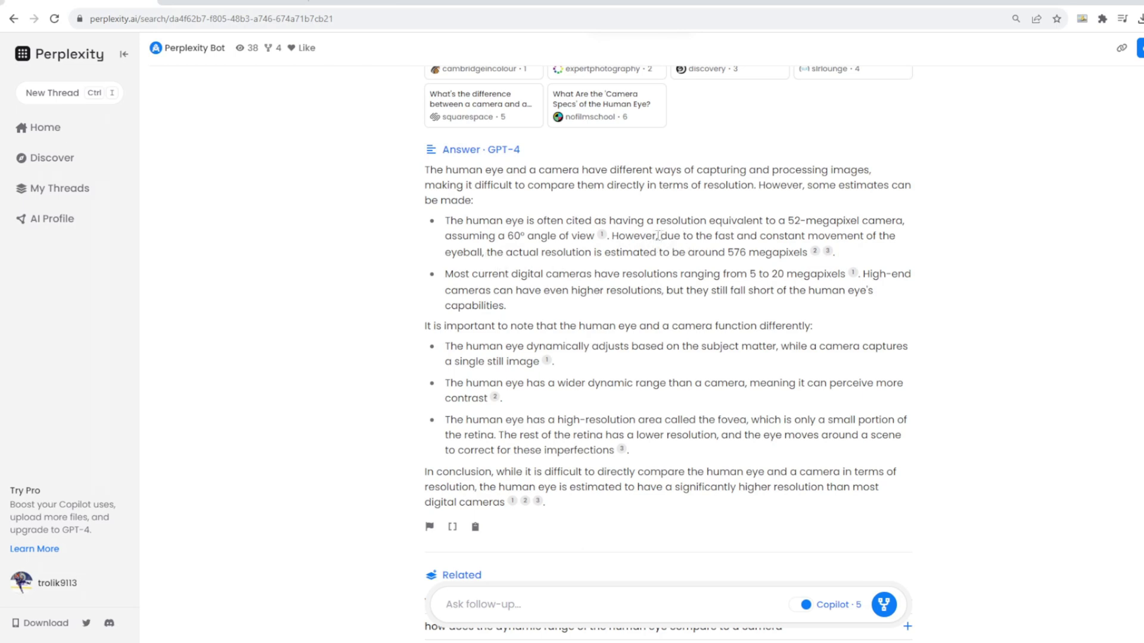
- Highlight Perplexity's 576-megapixel estimate sentence, then switch to ChatGPT's answer
left_click_drag(647, 236, 788, 257)
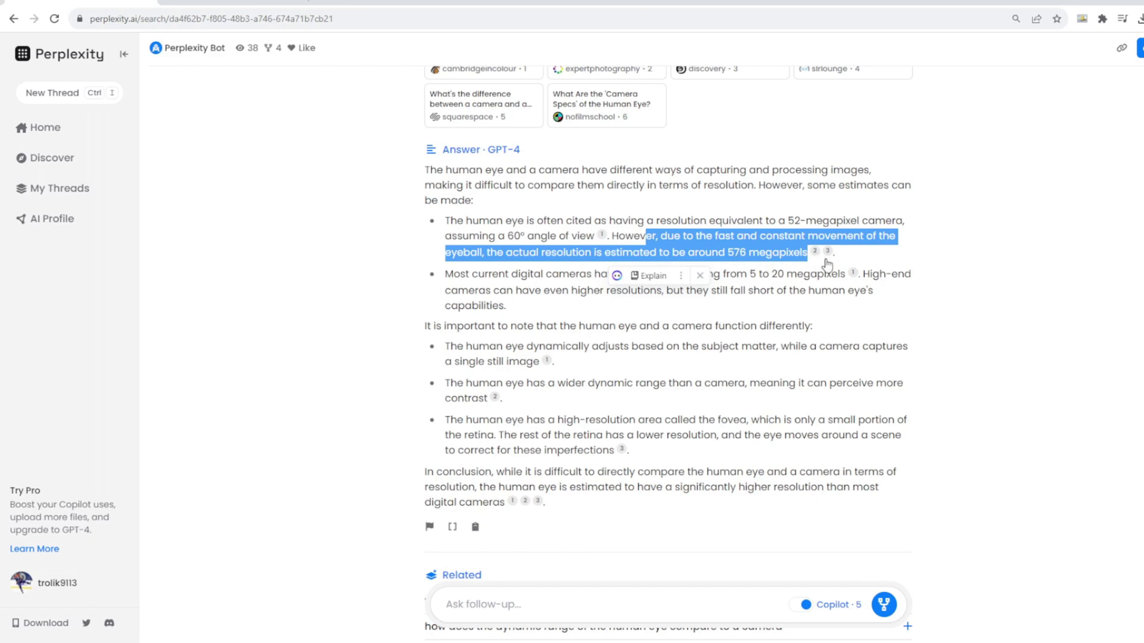
left_click(738, 200)
scroll(730, 193, "up", 2)
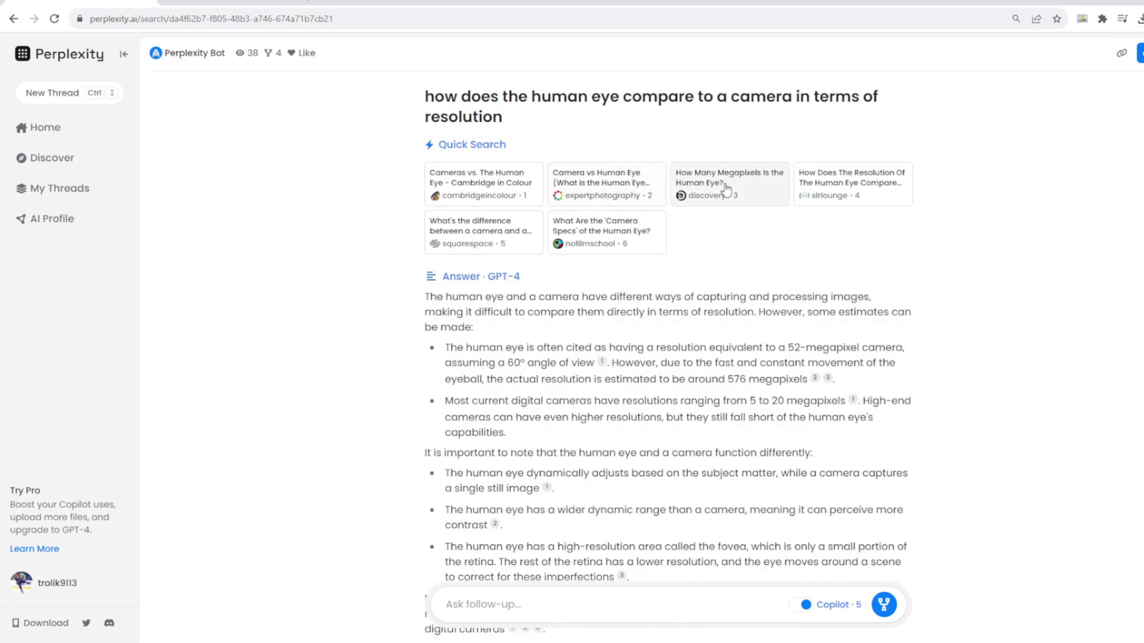
left_click(233, 2)
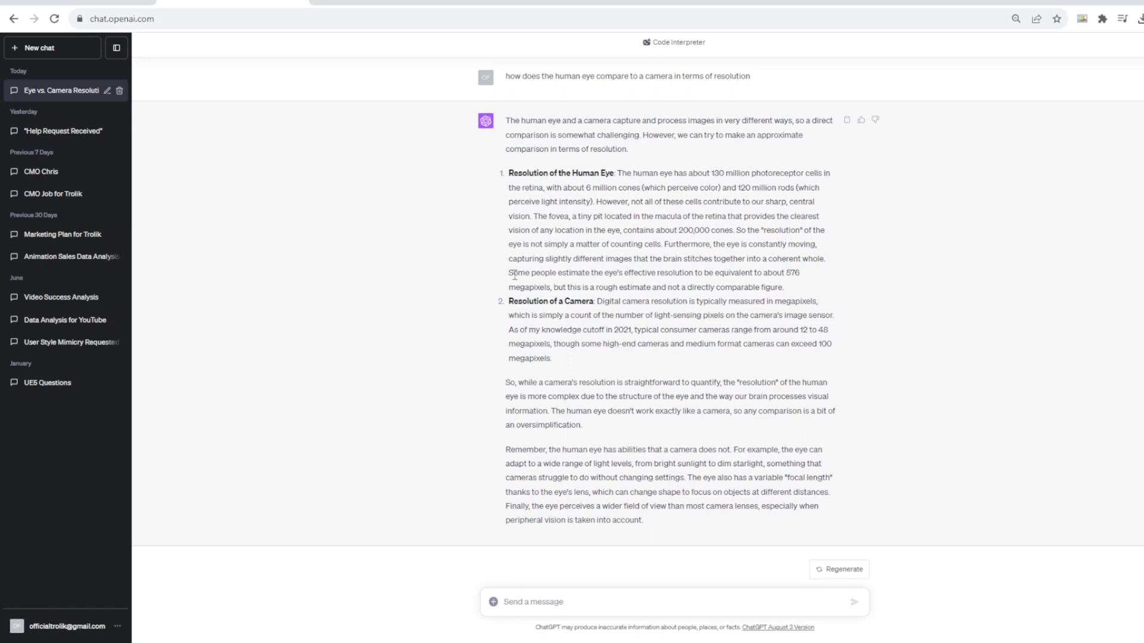
- Highlight ChatGPT's 'Some people estimate…' 576-megapixel sentence, then return to Perplexity
left_click_drag(509, 273, 873, 293)
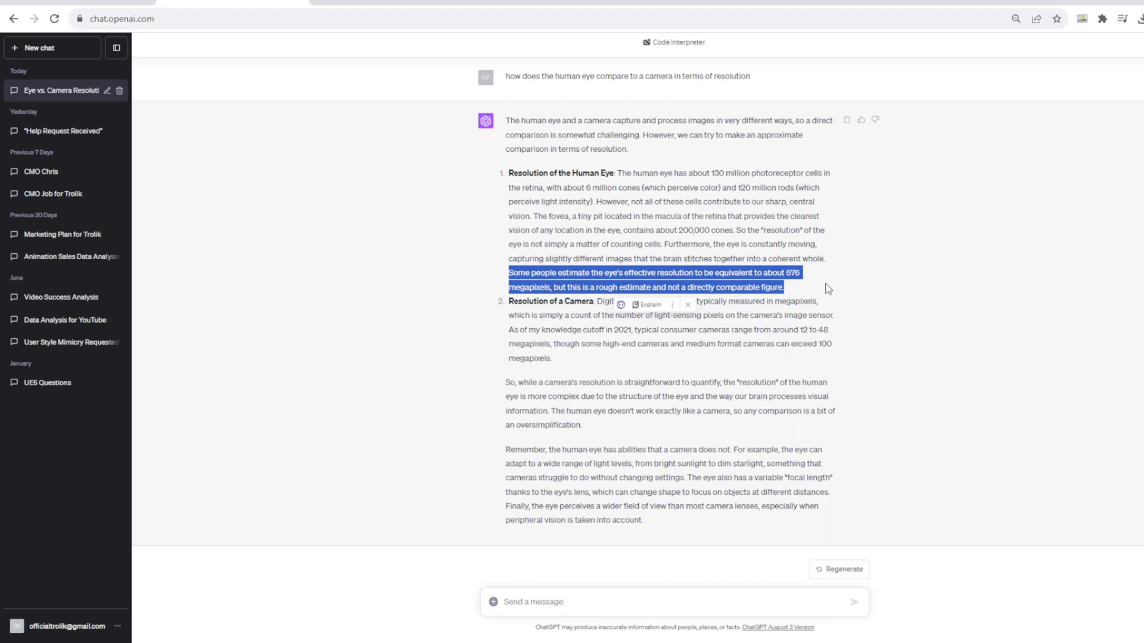
left_click_drag(785, 289, 509, 277)
left_click(785, 289)
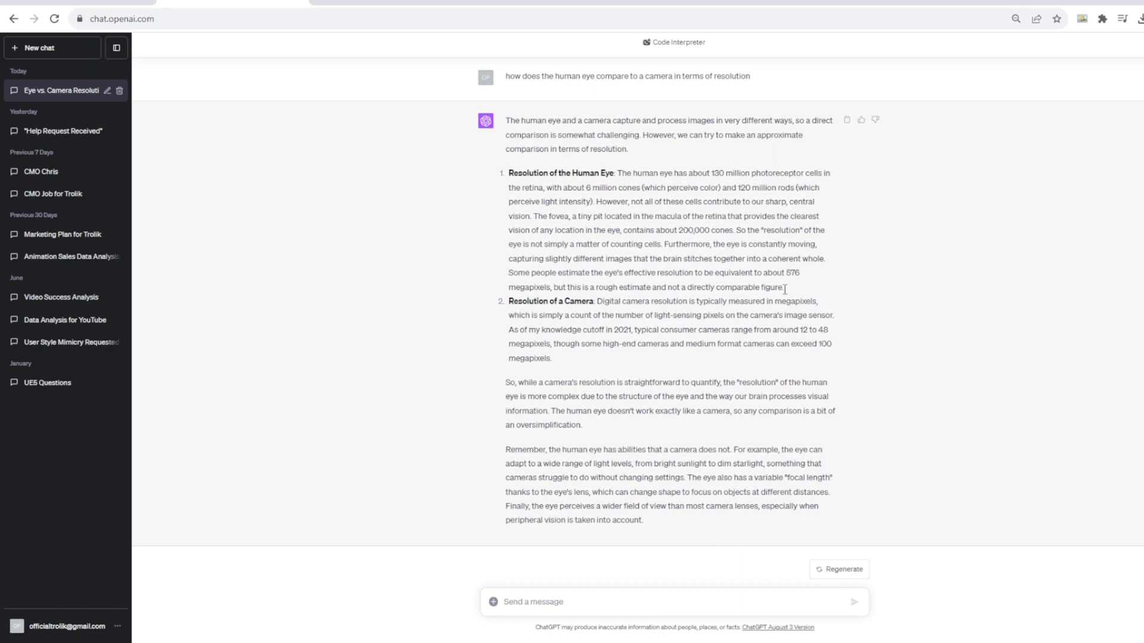
key("ctrl+shift+Tab")
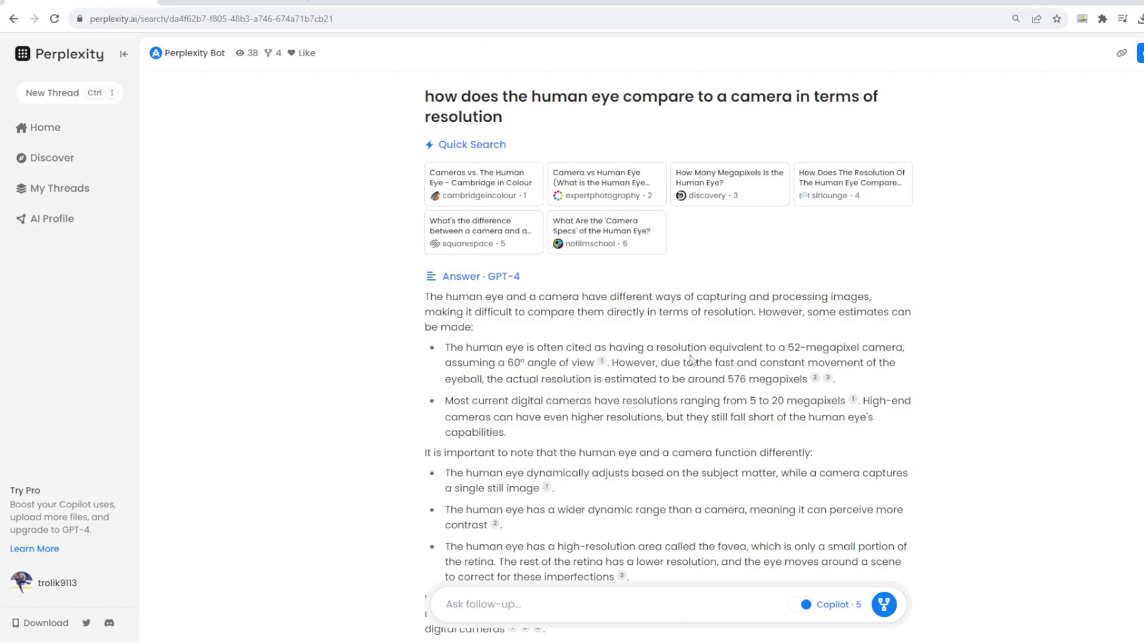
- Scroll through the rest of Perplexity's answer and switch back to ChatGPT's
scroll(706, 375, "down", 1)
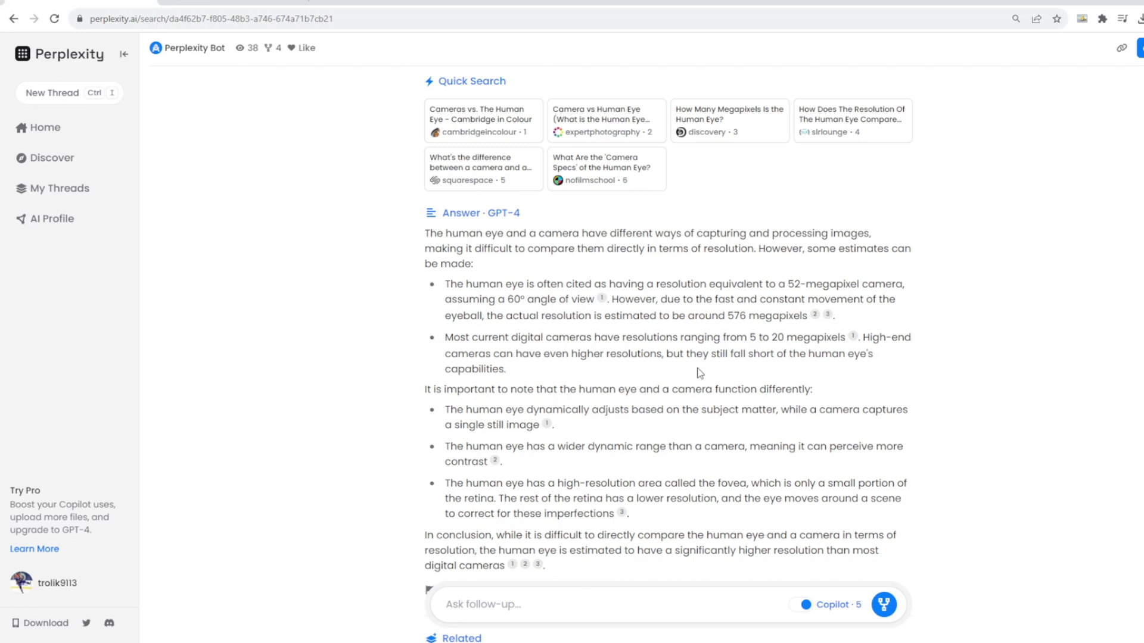
left_click(223, 3)
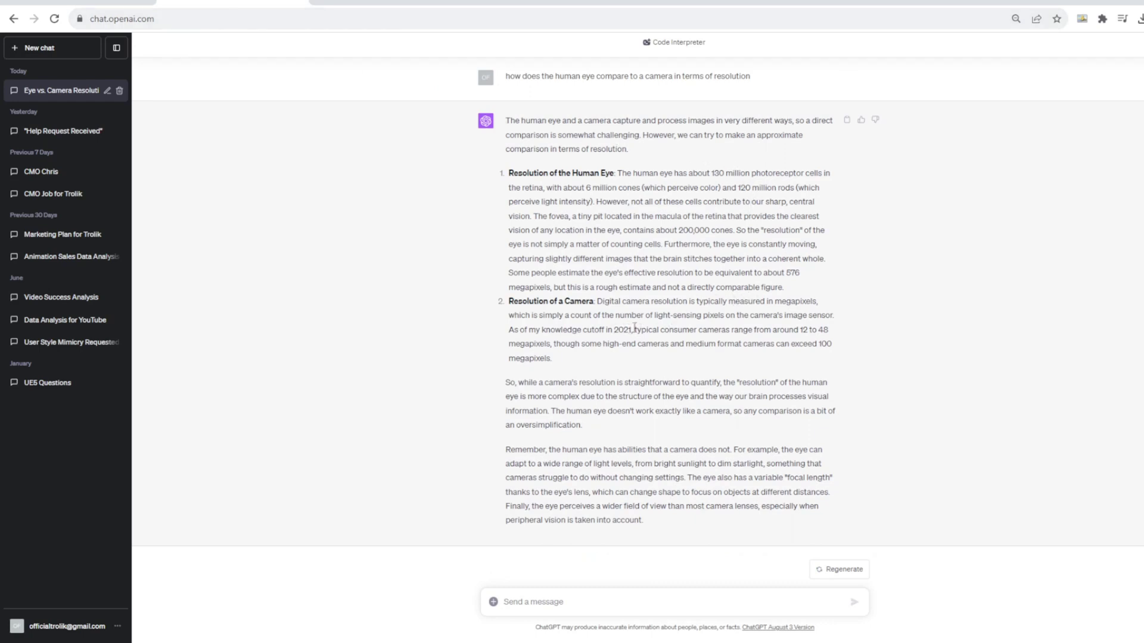
- Highlight ChatGPT's 'As of my knowledge cutoff in 2021,' note, then deselect it
left_click_drag(634, 329, 508, 332)
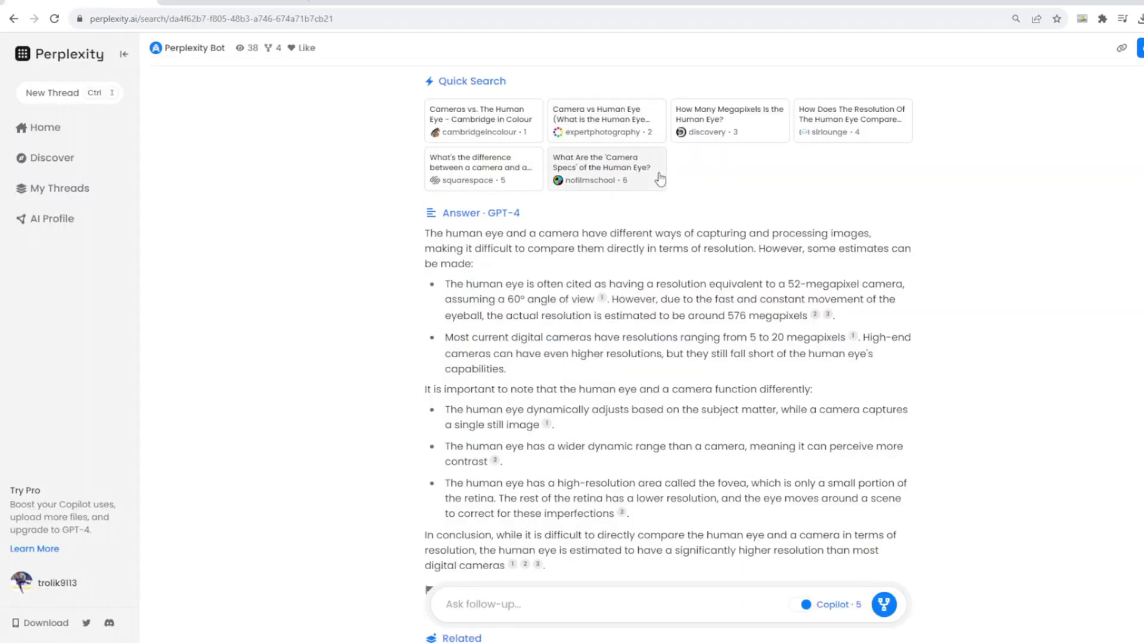
scroll(659, 179, "up", 1)
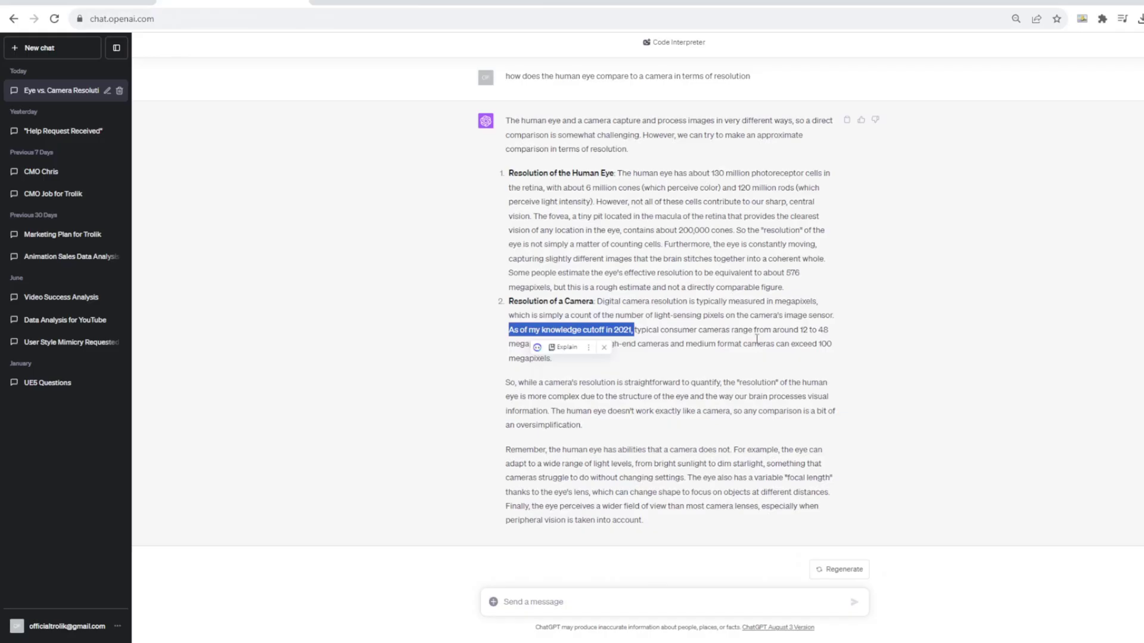
left_click(757, 338)
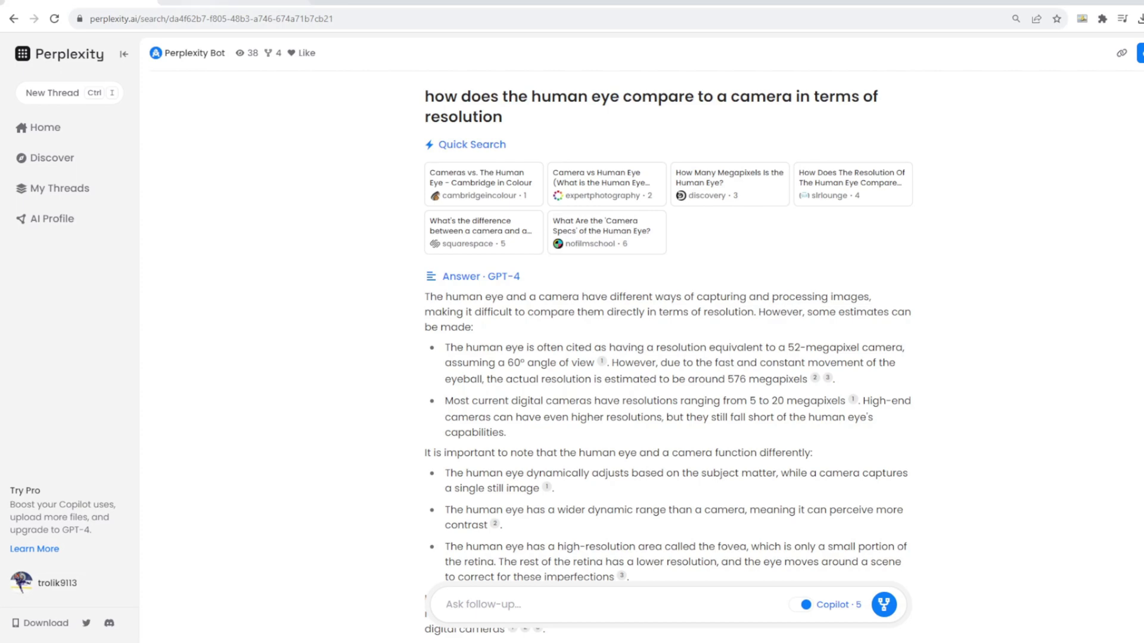
- Flip between ChatGPT and Perplexity answers, highlighting ChatGPT's 576-megapixel comparison
left_click(233, 3)
left_click_drag(745, 273, 821, 291)
key("ctrl+shift+Tab")
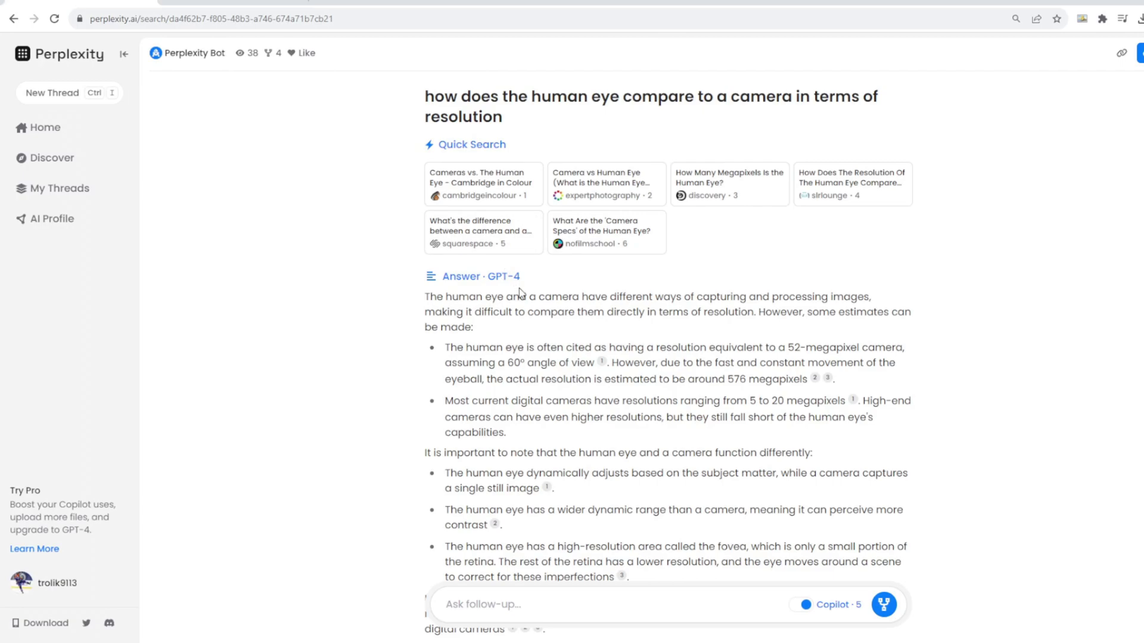
scroll(520, 291, "down", 1)
scroll(392, 235, "up", 1)
scroll(392, 236, "down", 1)
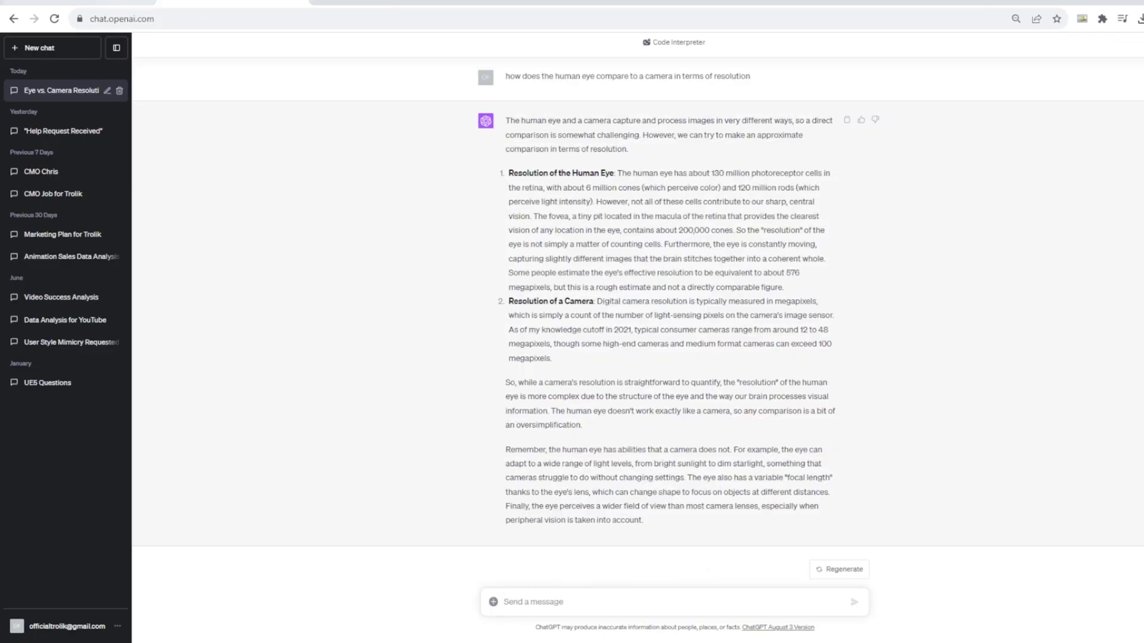
left_click(127, 4)
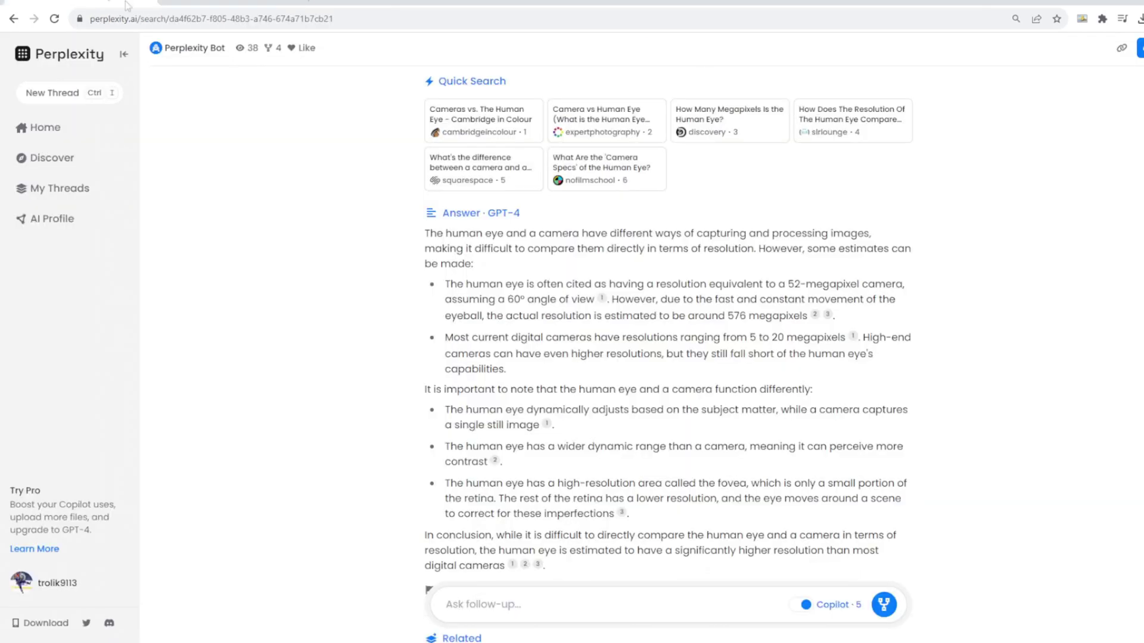
scroll(712, 414, "down", 1)
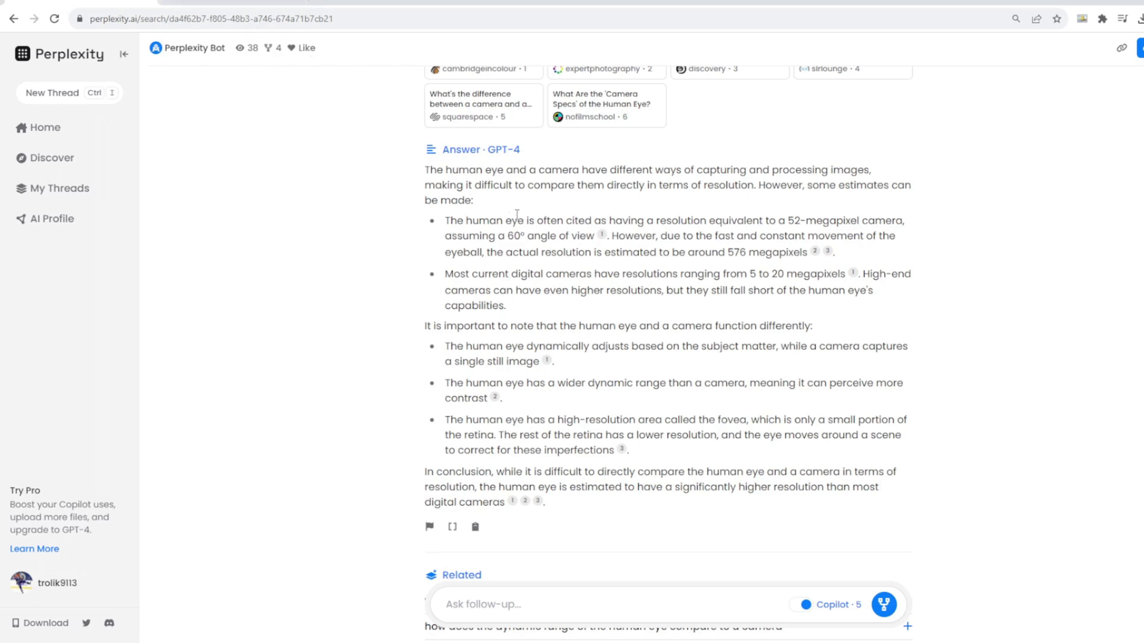
left_click(232, 4)
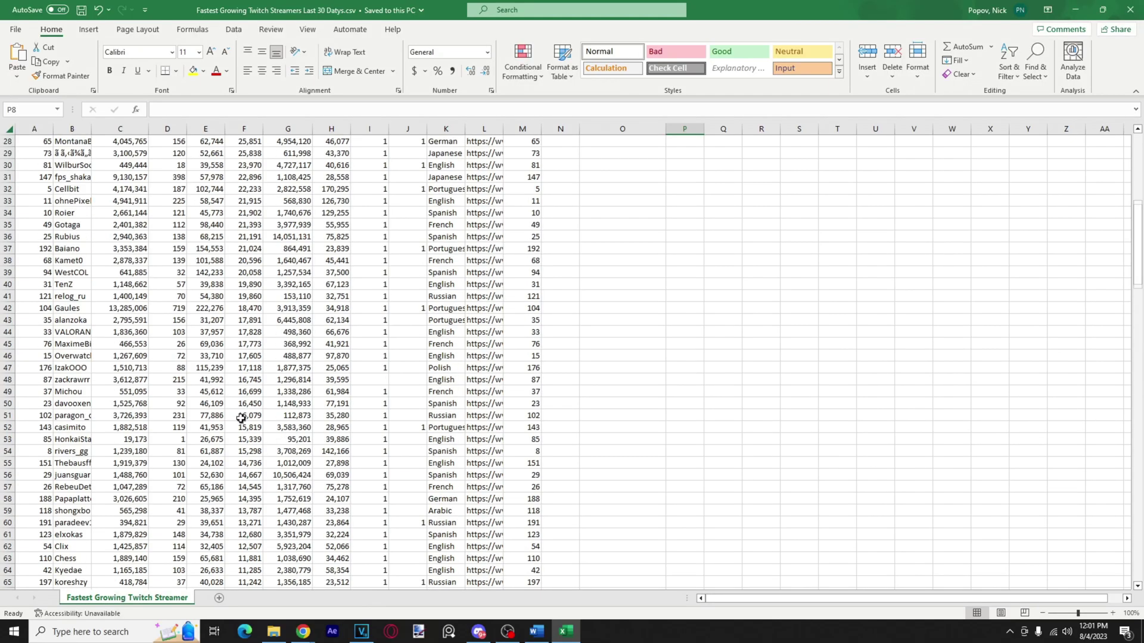
scroll(239, 297, "up", 8)
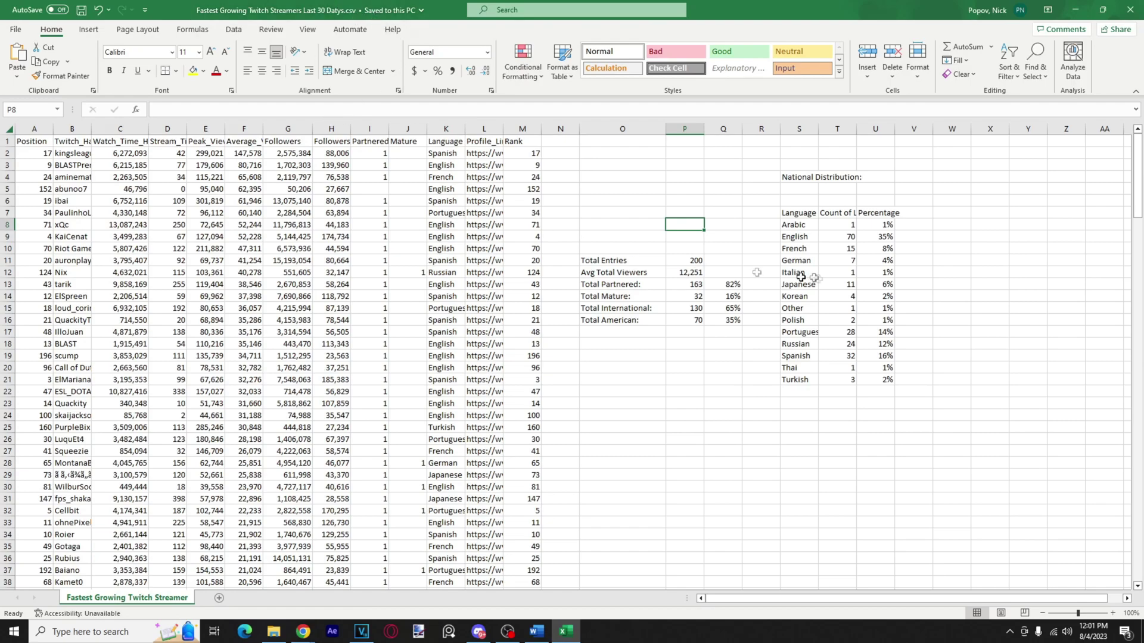
- Scroll the streamer sheet down to row 201 and back up
scroll(259, 345, "down", 1)
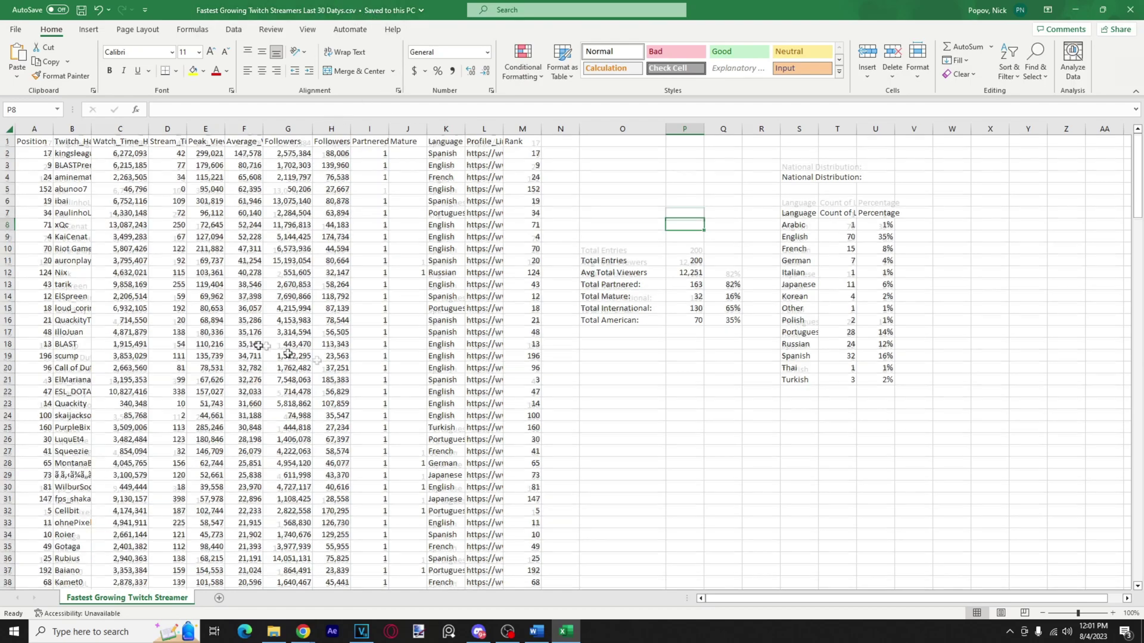
scroll(258, 346, "down", 20)
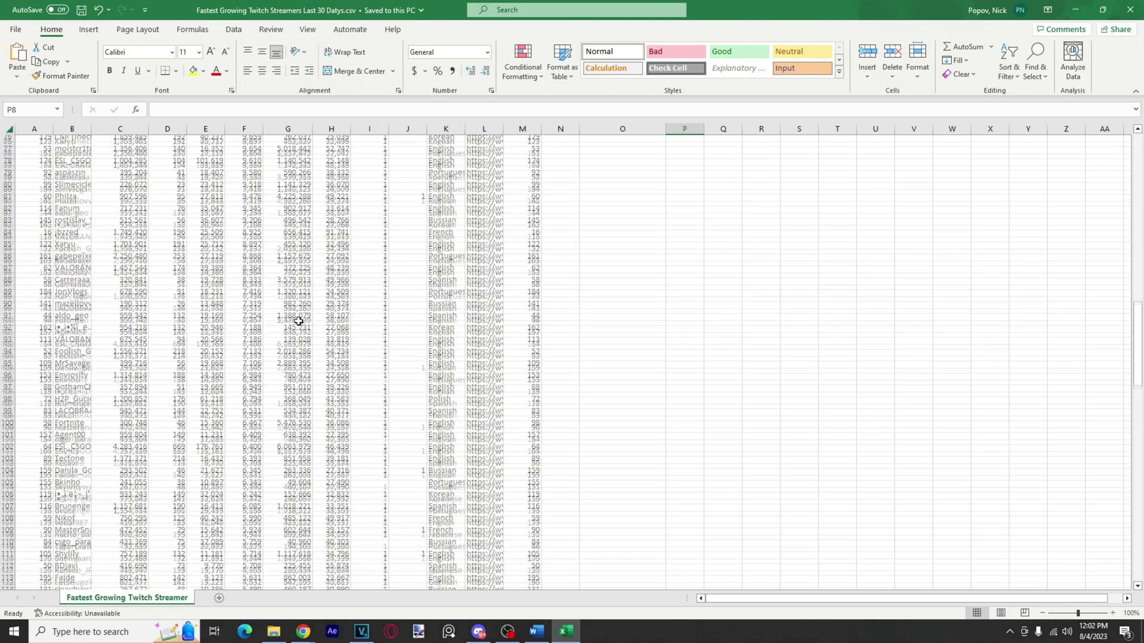
scroll(299, 321, "down", 20)
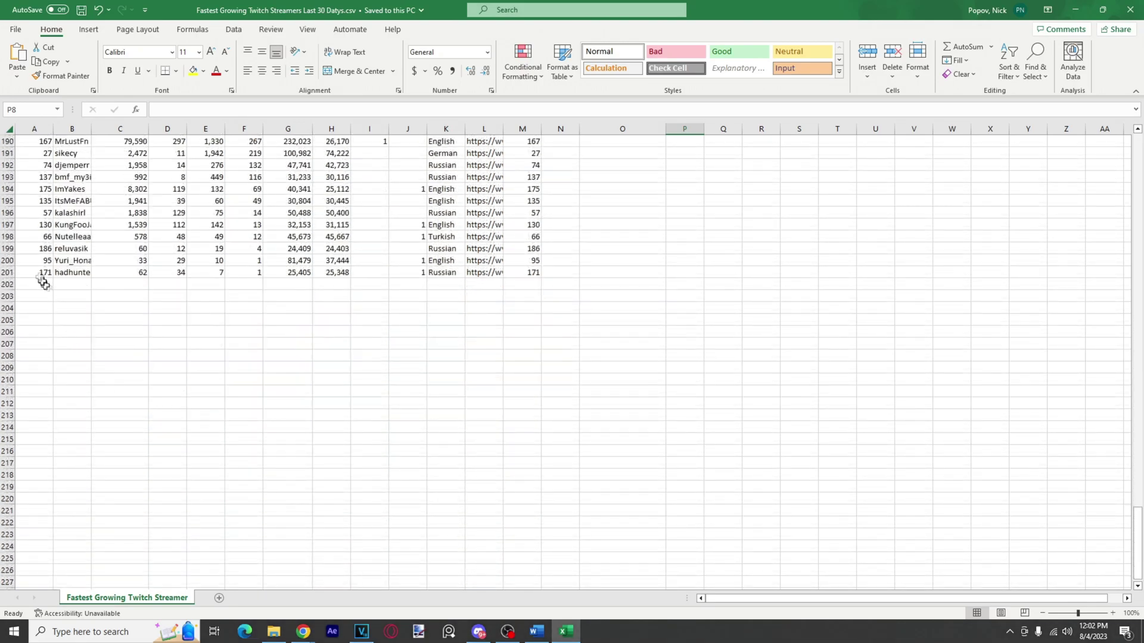
scroll(722, 288, "up", 20)
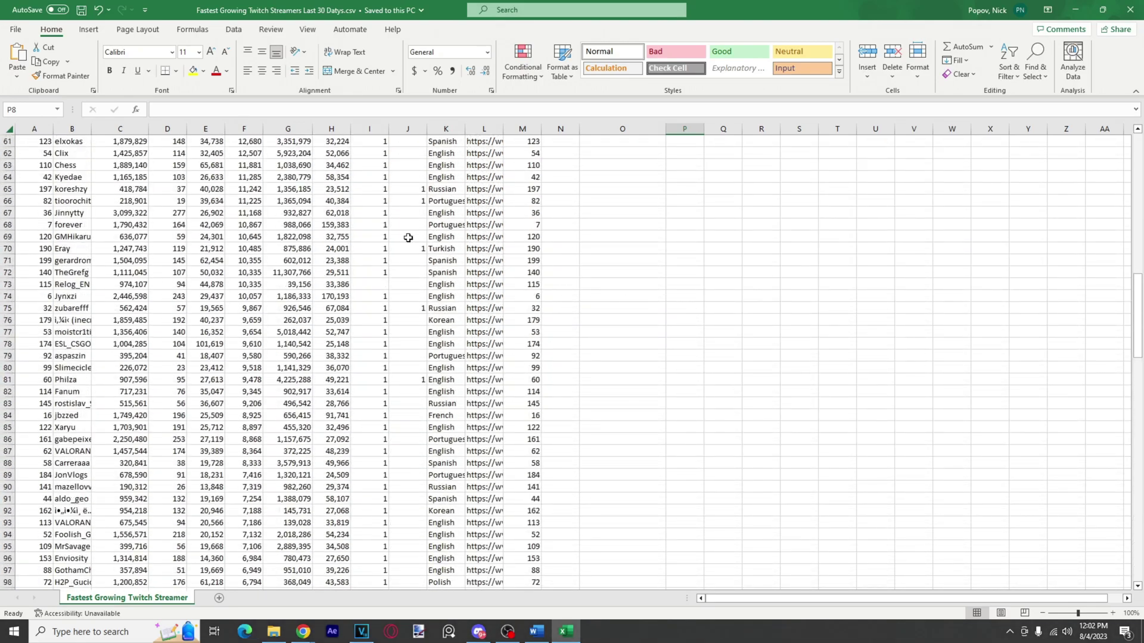
scroll(408, 238, "up", 20)
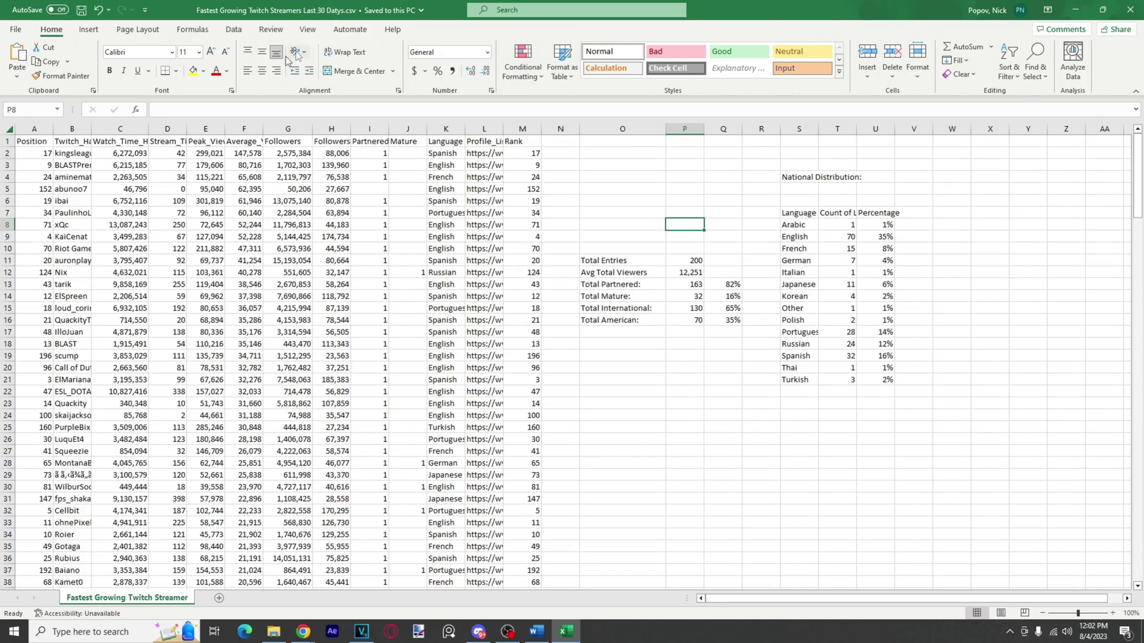
- Select the O4:U22 summary and language distribution tables and the first thirty data rows A1:M30
left_click_drag(612, 175, 896, 380)
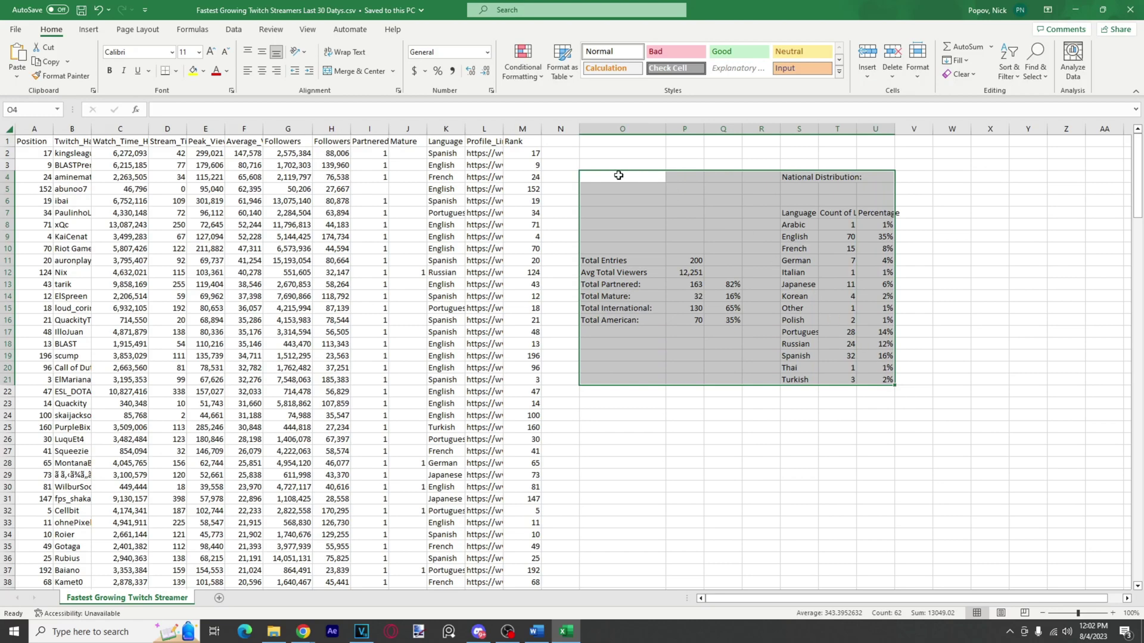
left_click_drag(618, 174, 890, 368)
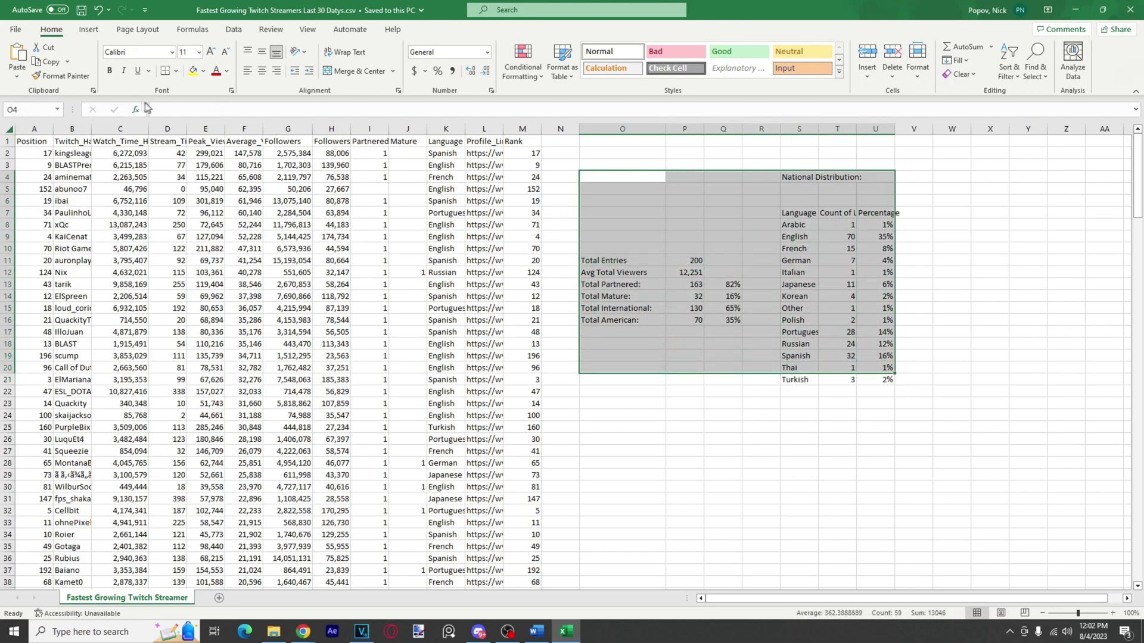
left_click_drag(34, 142, 524, 488)
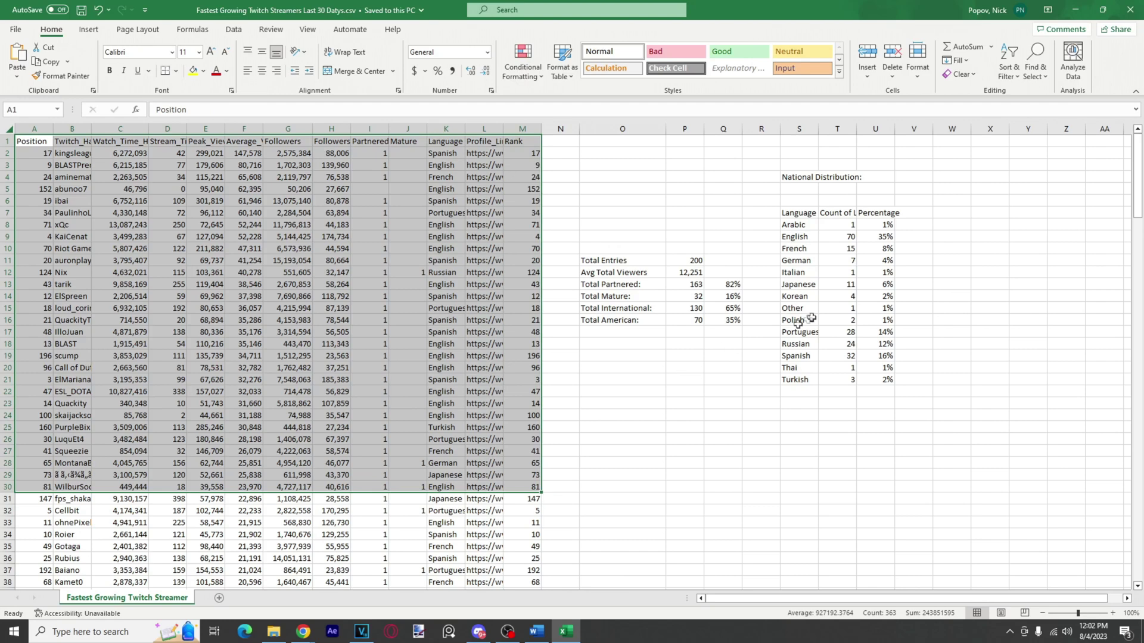
left_click(812, 319)
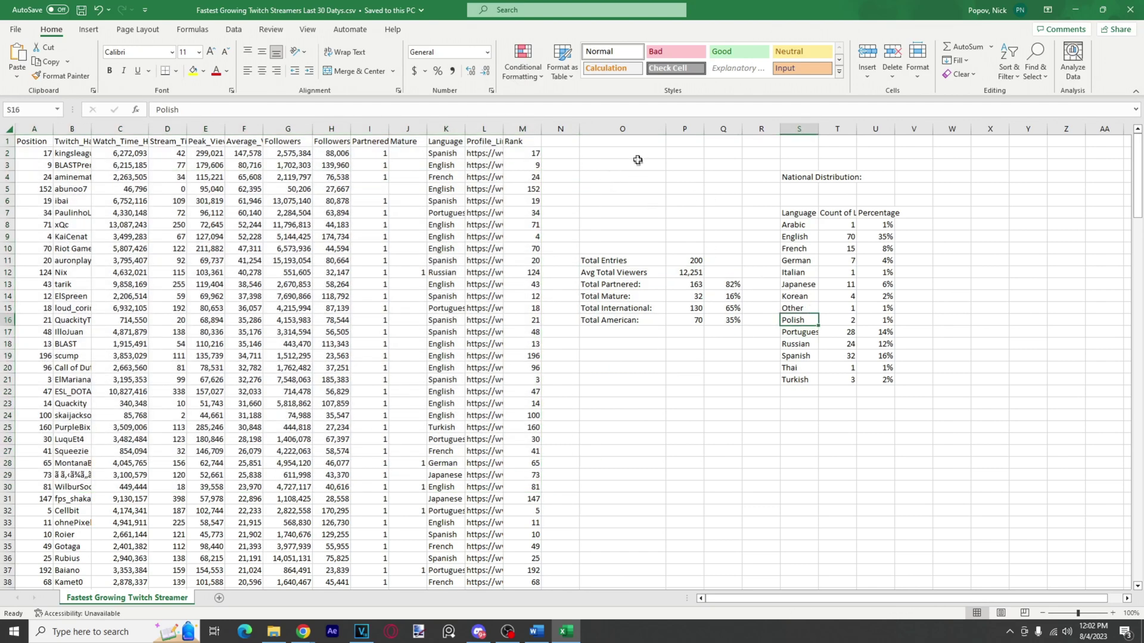
left_click_drag(624, 176, 879, 391)
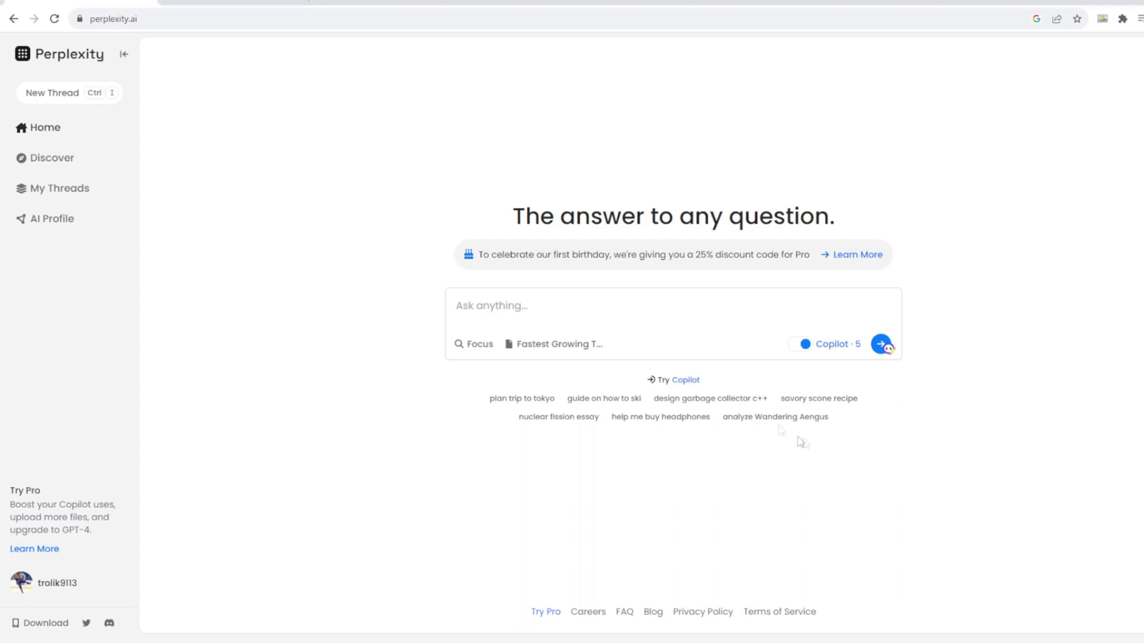
- Paste the prepared sales-perspective question about the streamer dataset into the question box
left_click(517, 308)
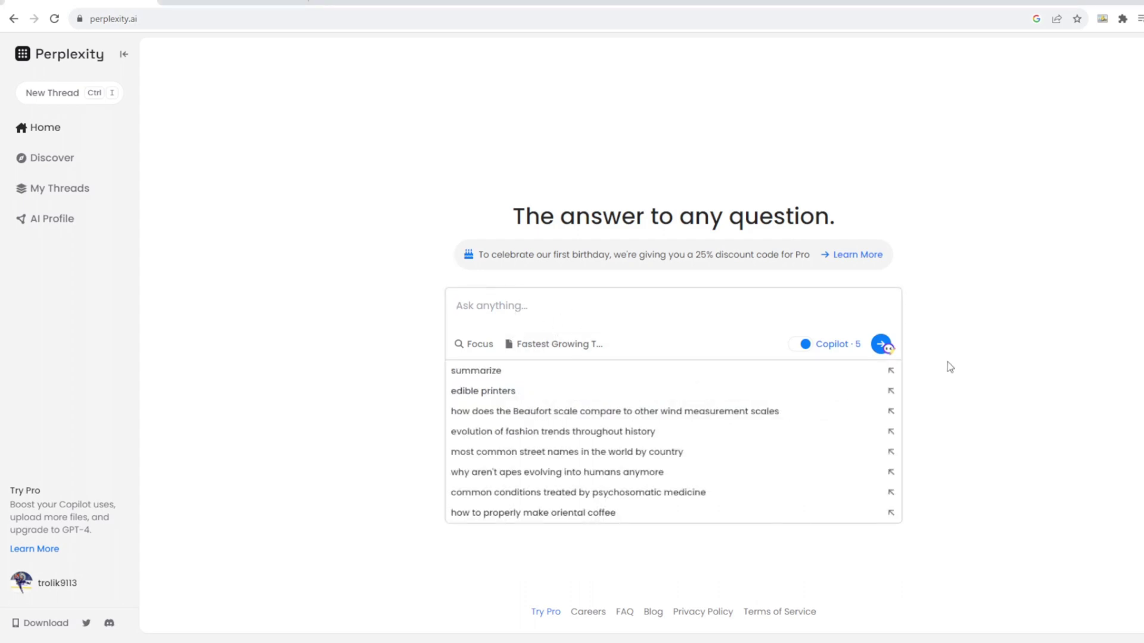
type("Tell me about this data set. What is in it? What is it about? What information can you gather from this data set. Please look at the data from a sales persepective.")
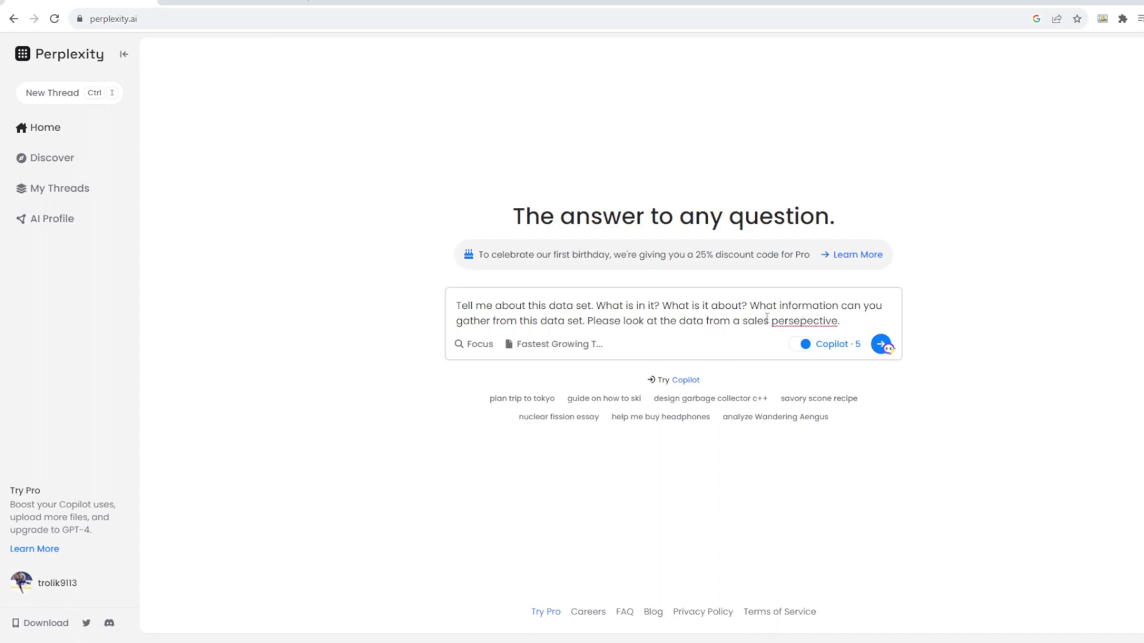
left_click_drag(847, 321, 344, 322)
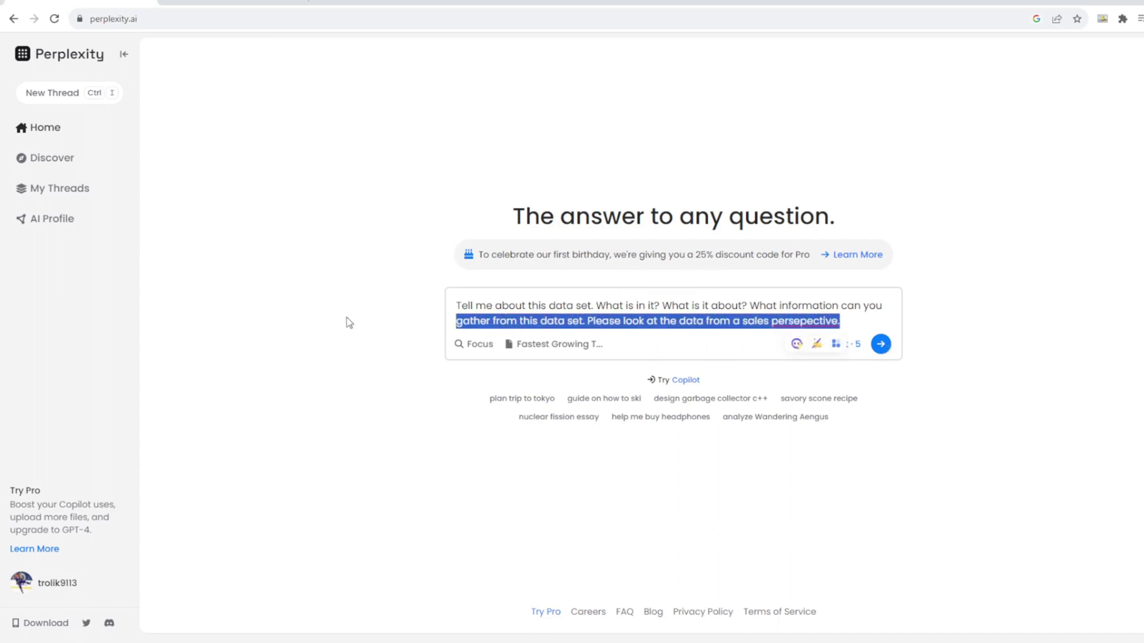
left_click(470, 317)
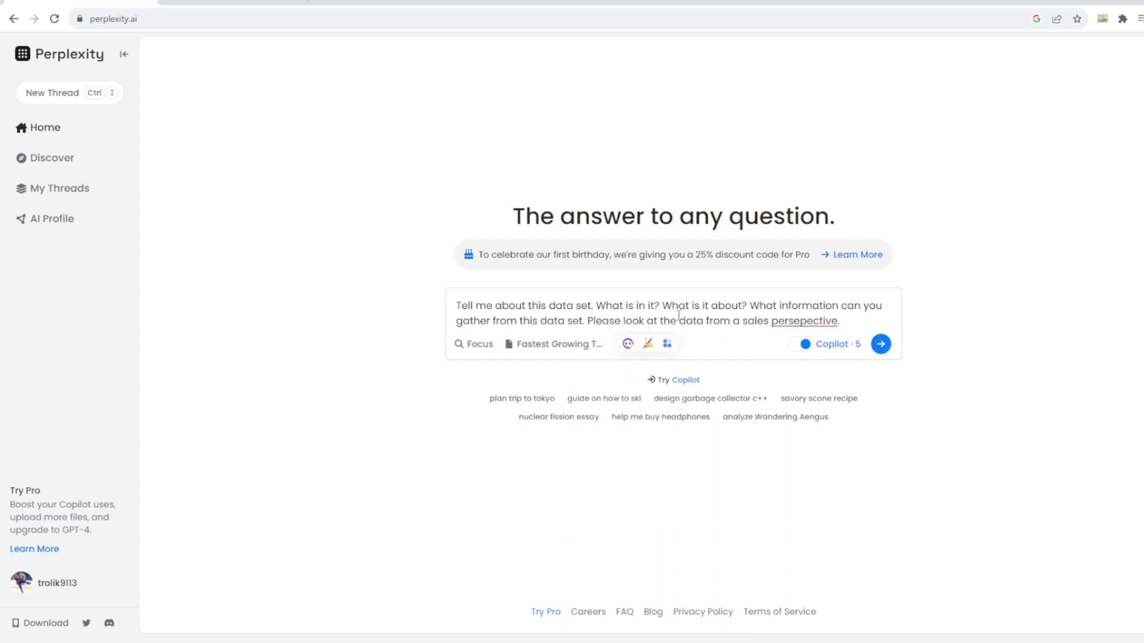
- Correct 'persepective' to 'perspective' and submit the question with the attached CSV
double_click(804, 321)
type("perspective")
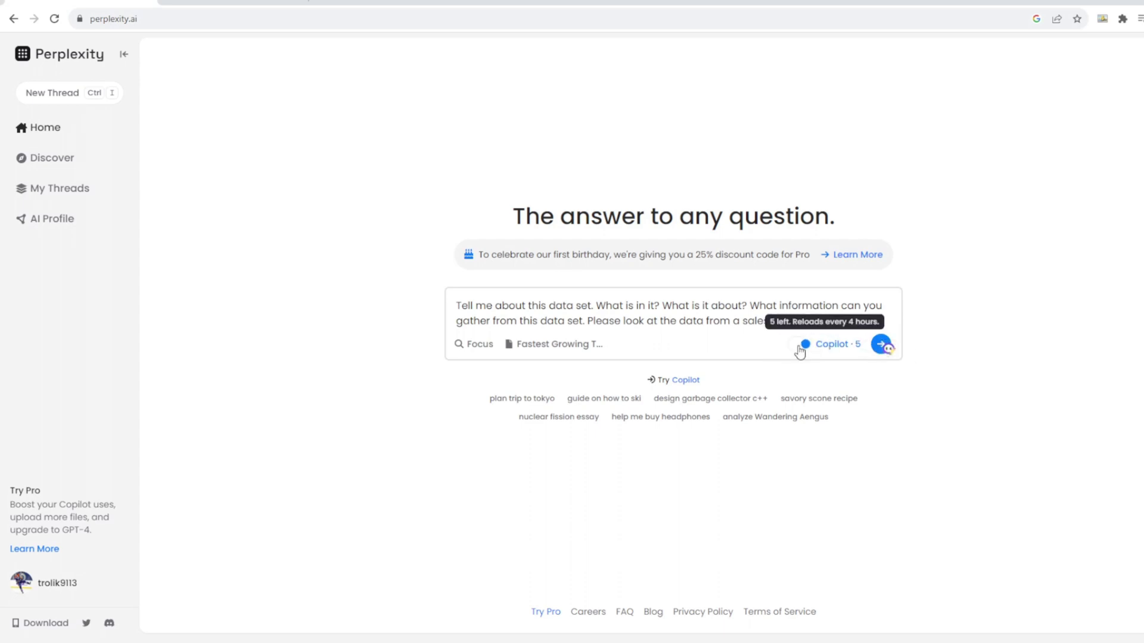
left_click(882, 343)
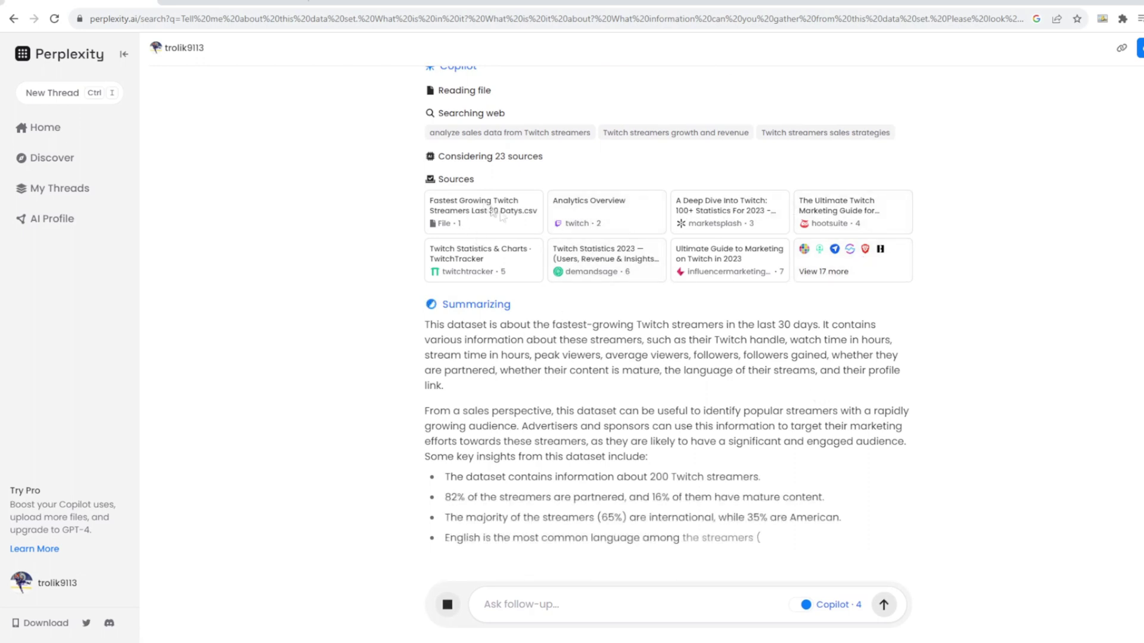
- Expand the sources with 'View 17 more' and scroll through the answer's insights list
left_click(825, 271)
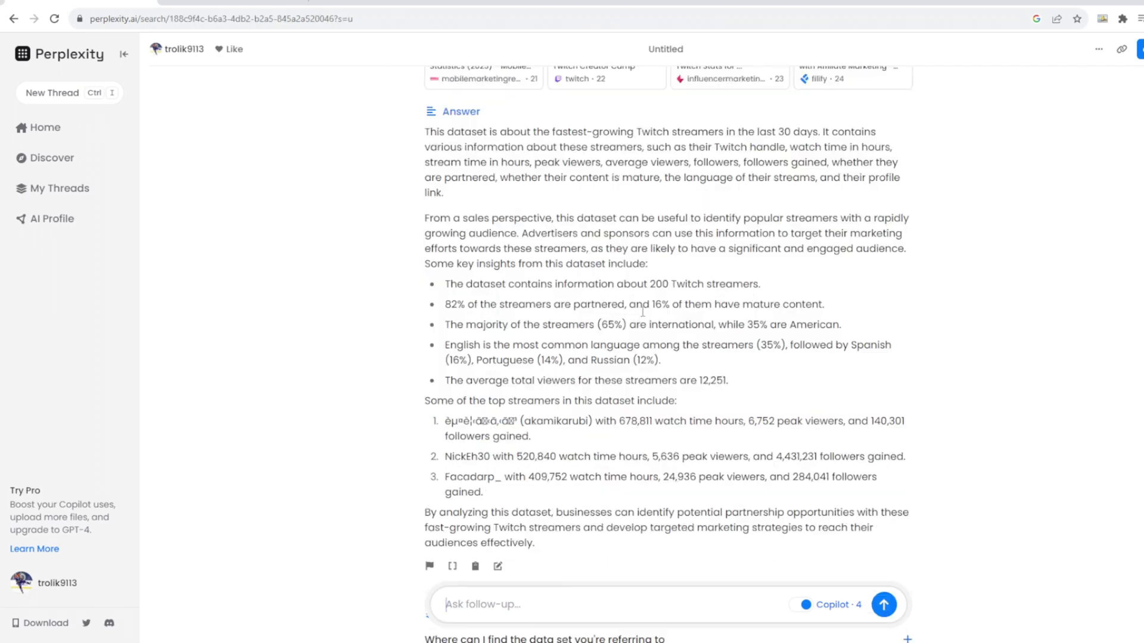
scroll(572, 440, "down", 2)
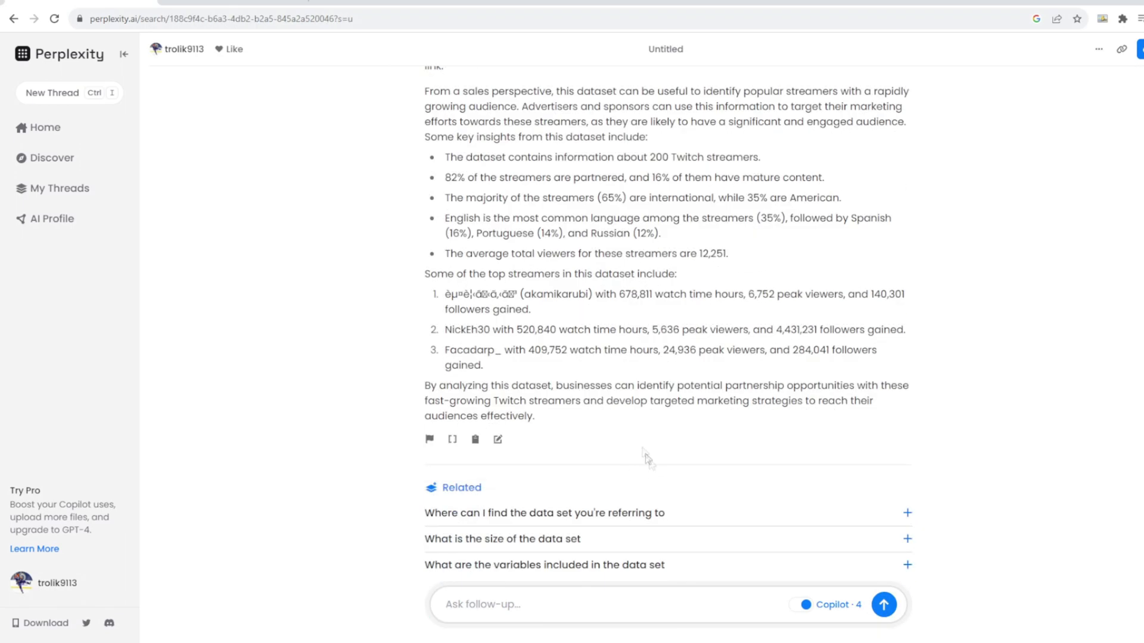
scroll(646, 458, "up", 1)
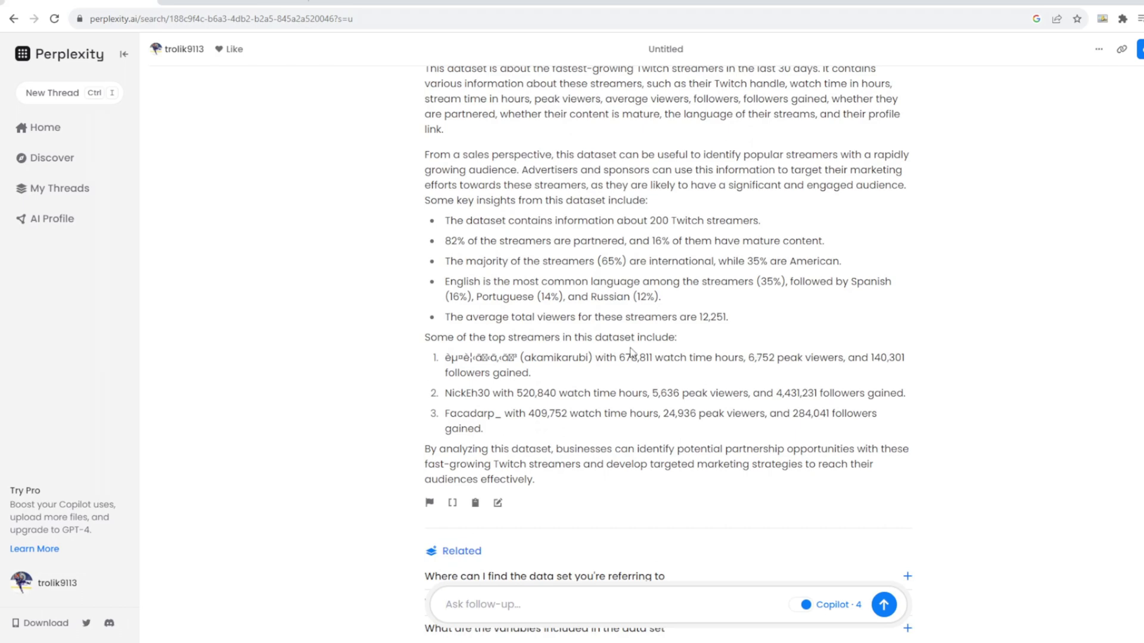
scroll(631, 351, "up", 1)
left_click_drag(740, 383, 445, 287)
scroll(596, 374, "up", 1)
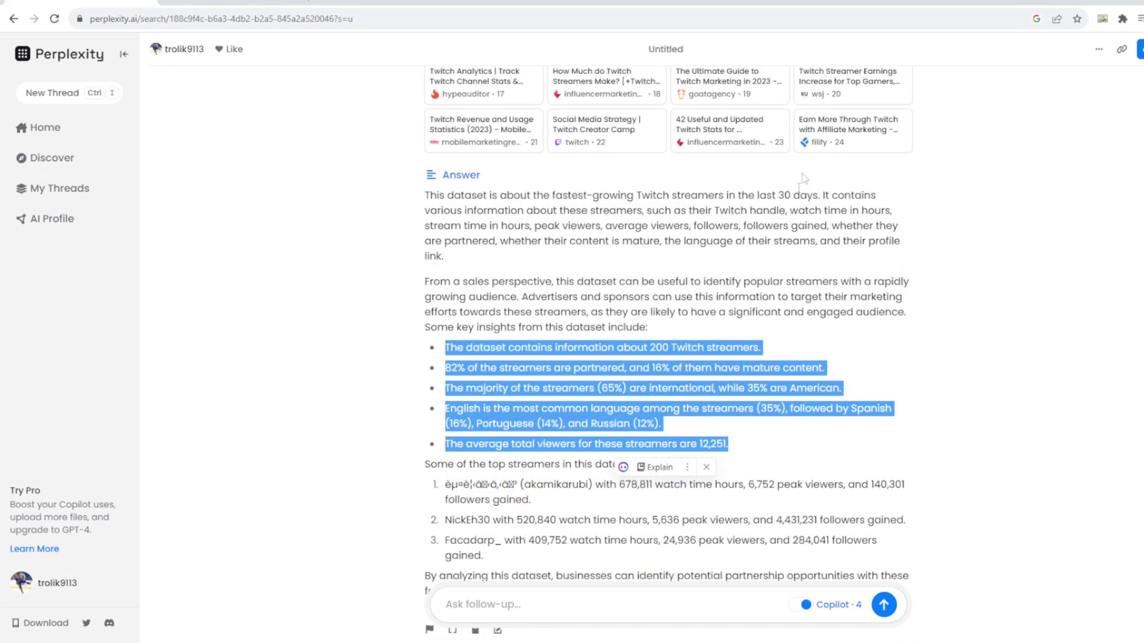
scroll(802, 178, "up", 2)
scroll(877, 233, "down", 2)
scroll(877, 233, "down", 2)
left_click(792, 256)
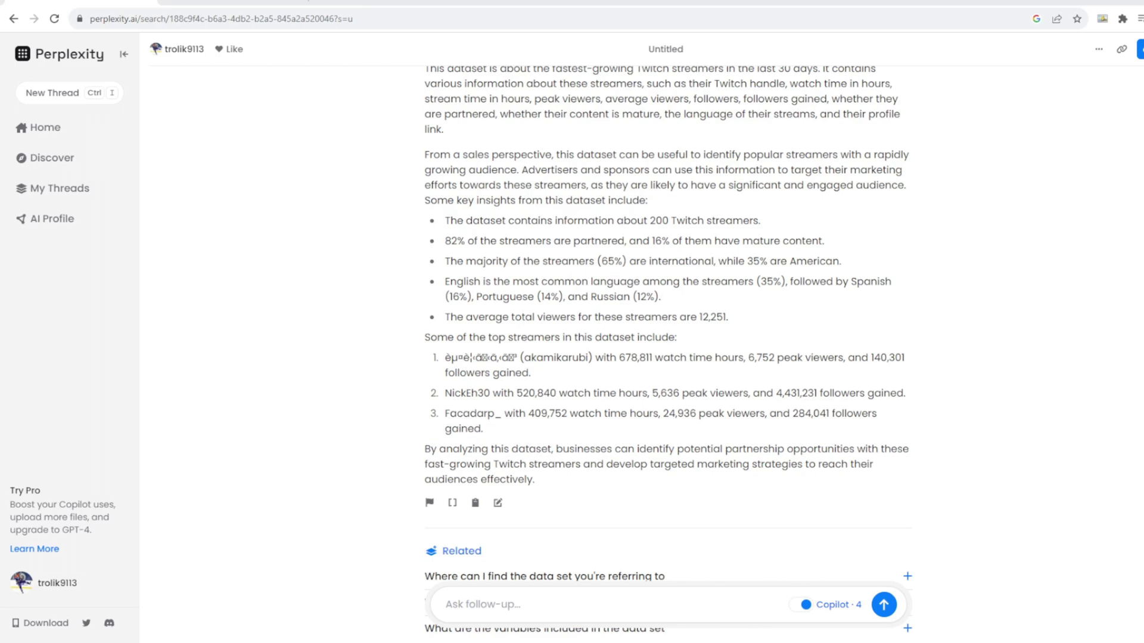
- Highlight the partnered, nationality and language insights, the top streamers, and the closing partnership paragraph
scroll(805, 343, "up", 1)
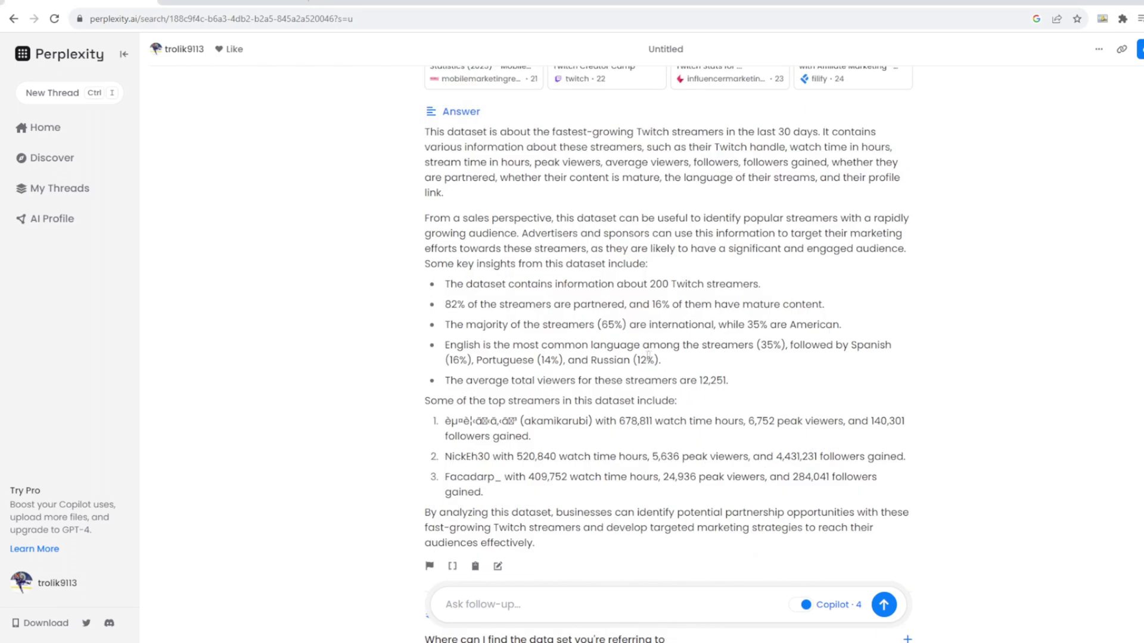
left_click_drag(685, 362, 411, 307)
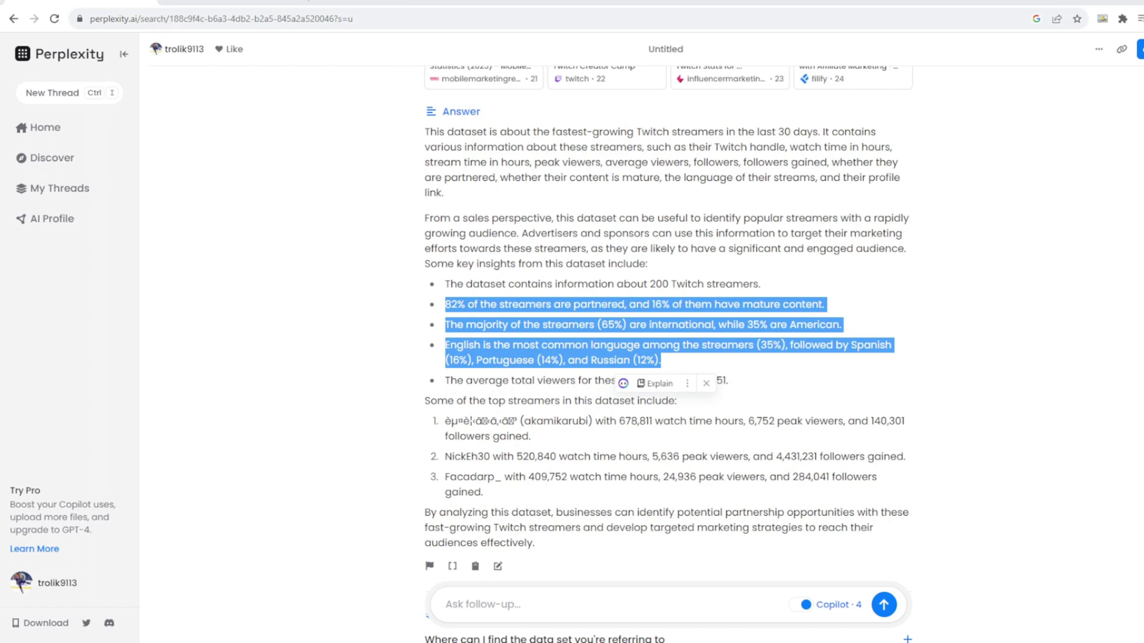
left_click(411, 307)
scroll(411, 307, "down", 1)
left_click_drag(575, 375, 443, 364)
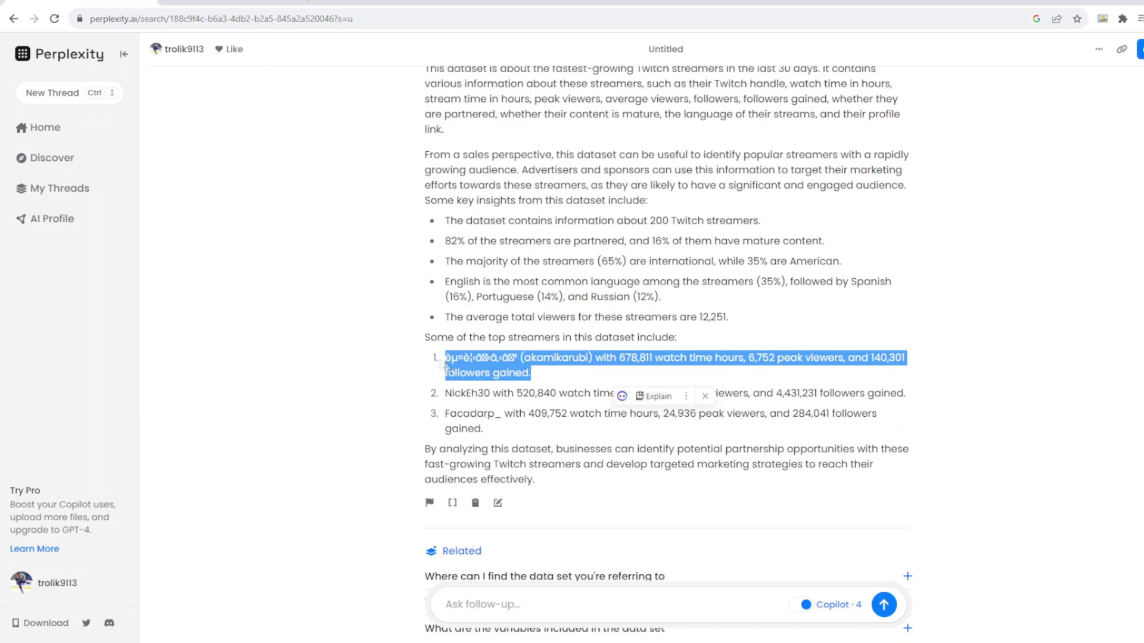
left_click(528, 408)
scroll(598, 415, "down", 1)
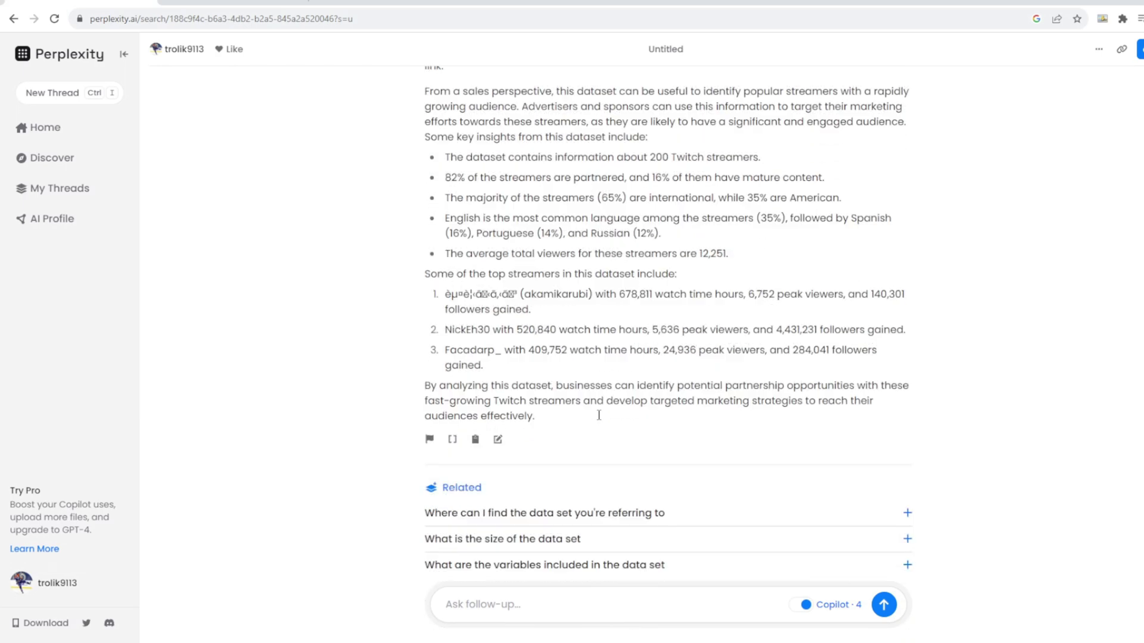
left_click_drag(565, 418, 424, 386)
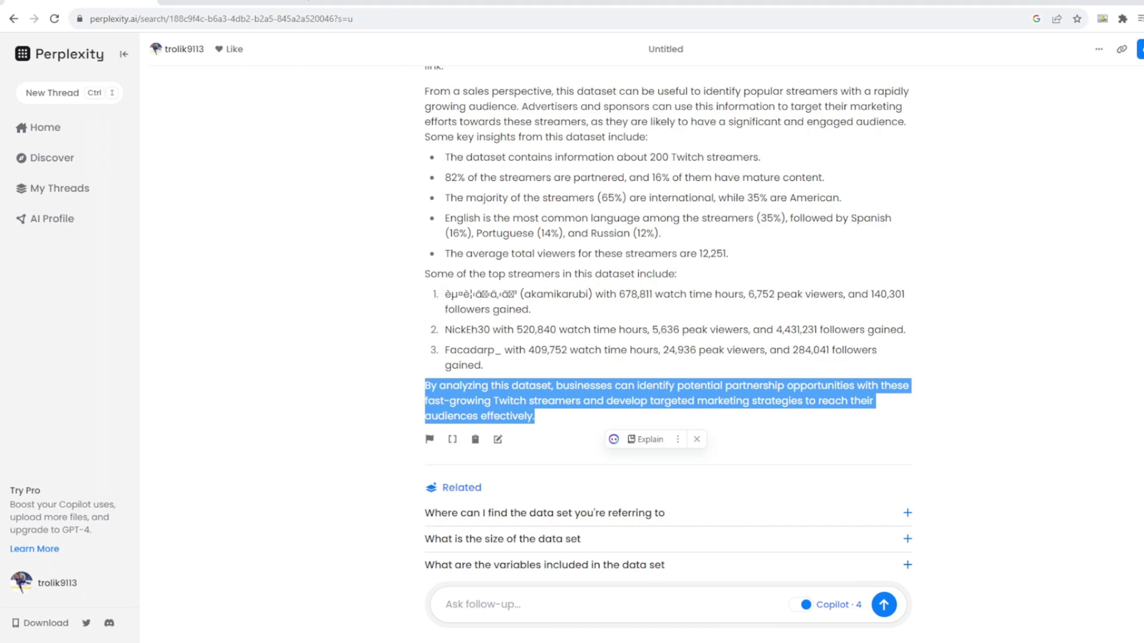
- Send the streamers CSV and same prompt to GPT-4 Code Interpreter, then scroll its 14-column breakdown
key("ctrl+Tab")
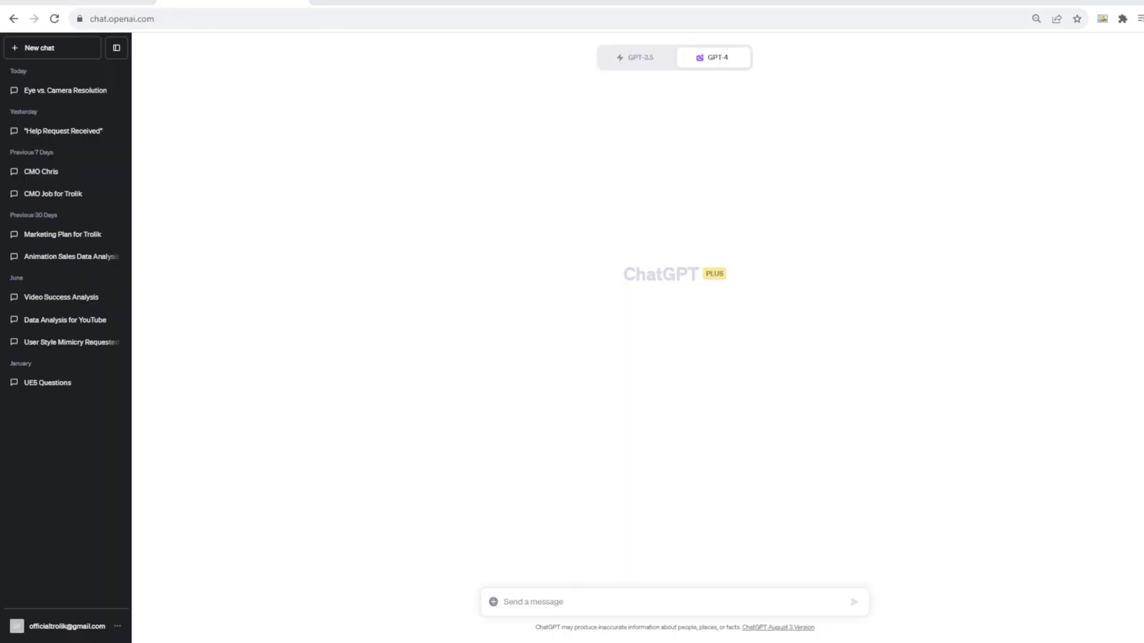
key("ctrl+Tab")
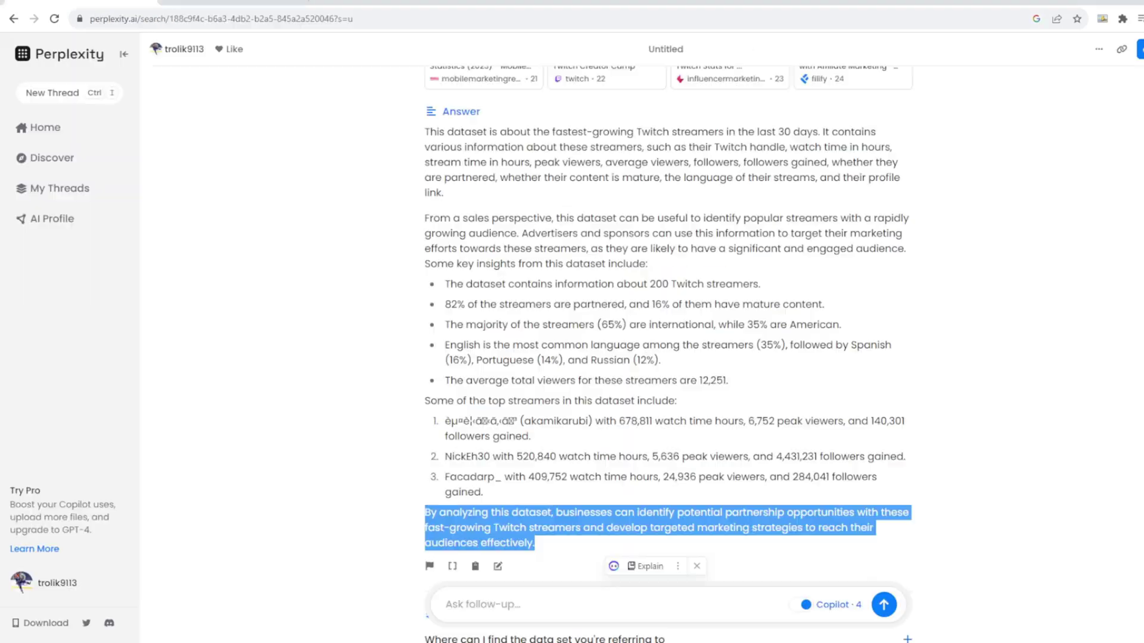
scroll(605, 385, "up", 10)
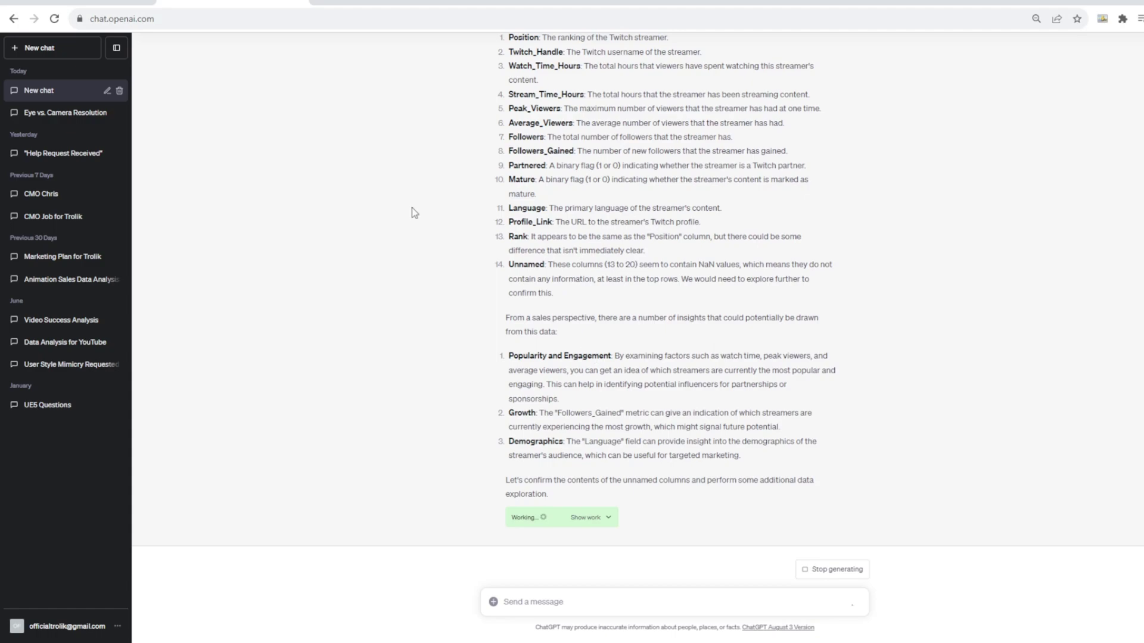
scroll(413, 207, "up", 2)
scroll(766, 358, "up", 1)
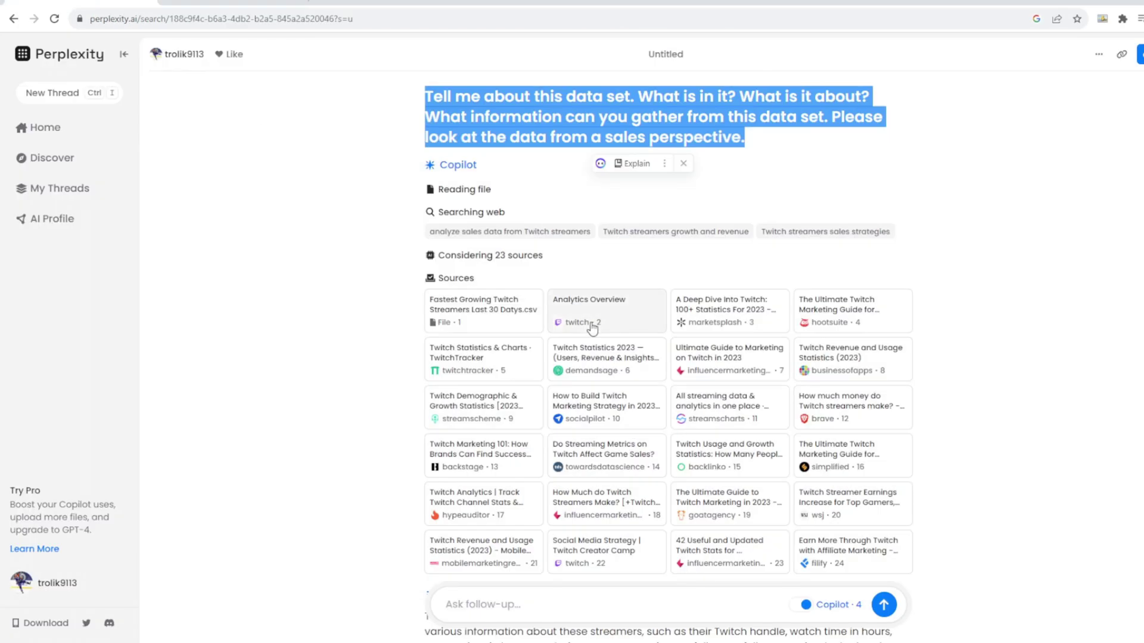
- Review the Sources grid, highlighting the 23-sources-considered note, then scroll down to the Answer
scroll(726, 390, "down", 4)
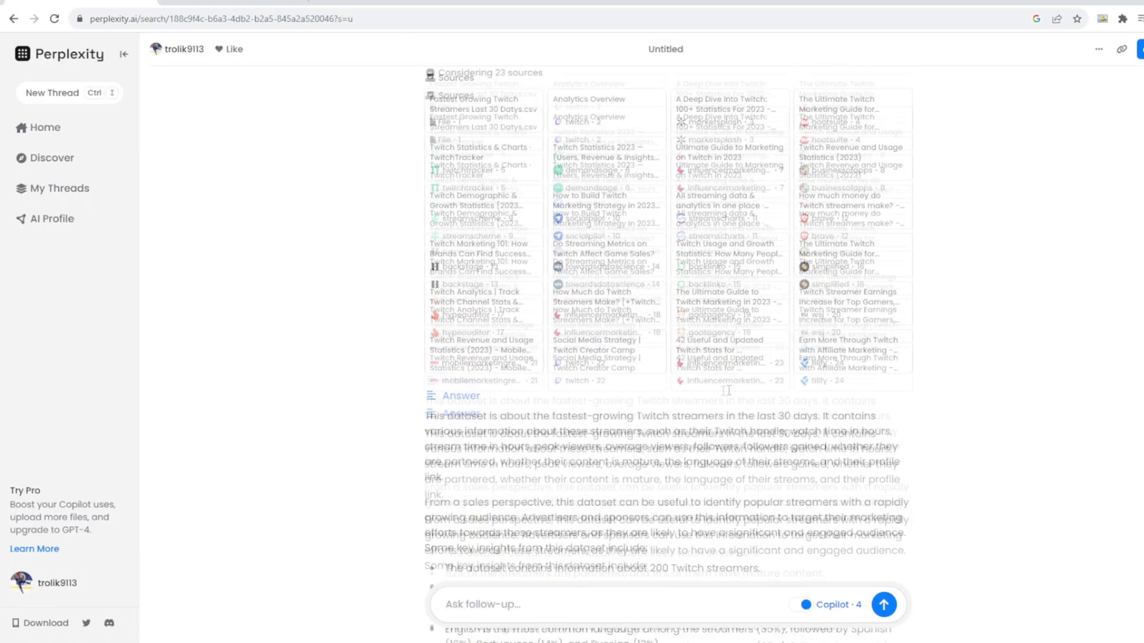
scroll(727, 390, "up", 2)
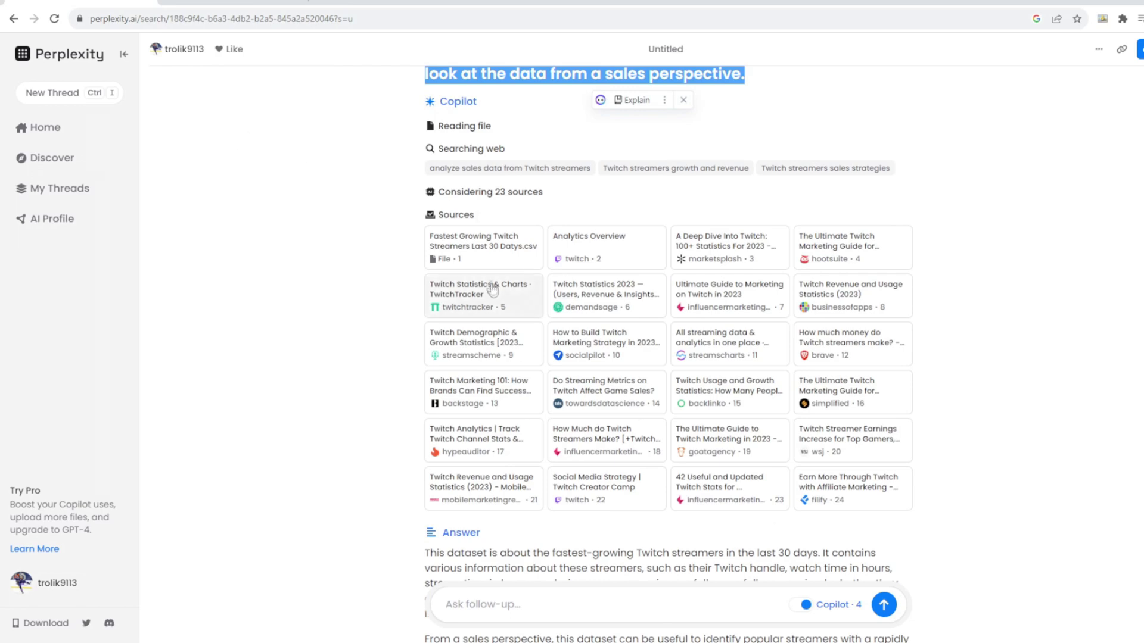
left_click_drag(543, 192, 388, 186)
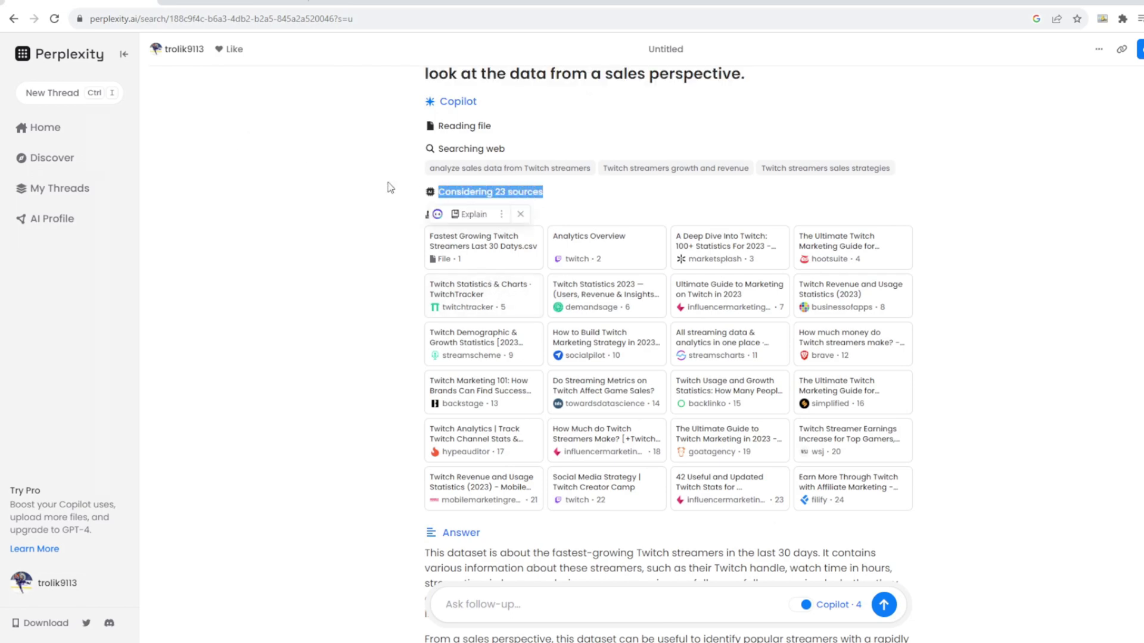
left_click(382, 188)
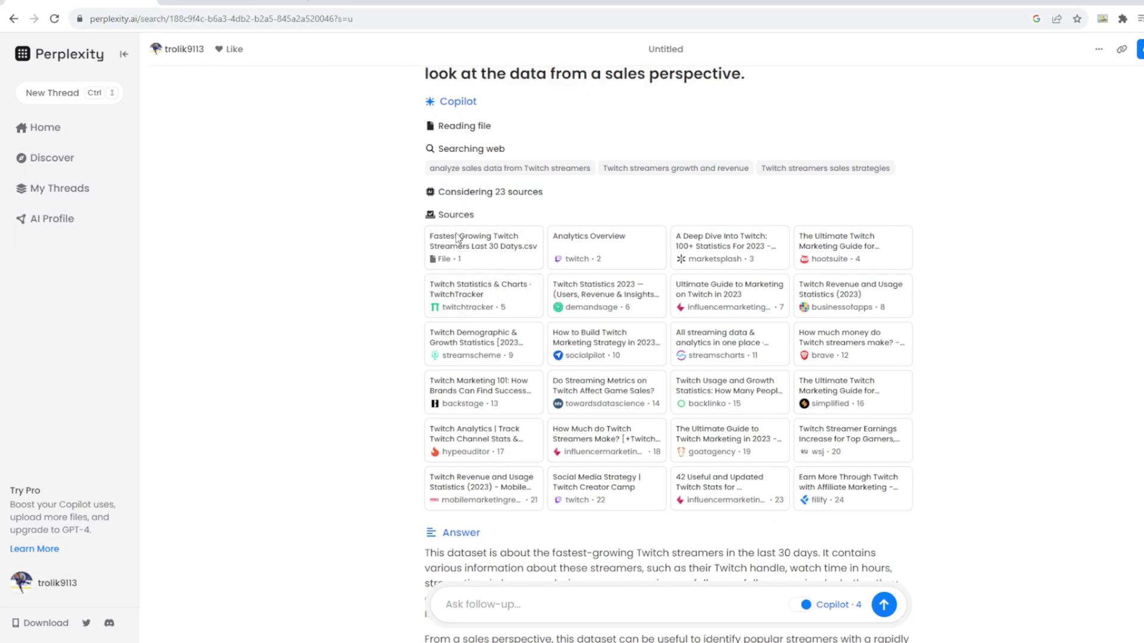
scroll(457, 238, "down", 7)
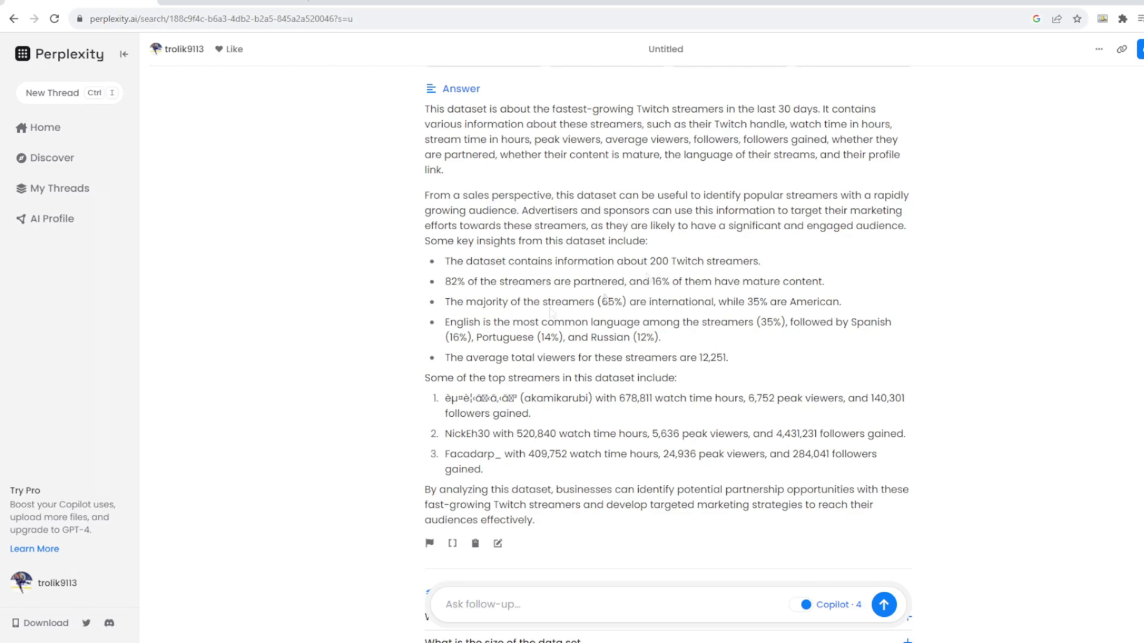
left_click_drag(662, 338, 421, 282)
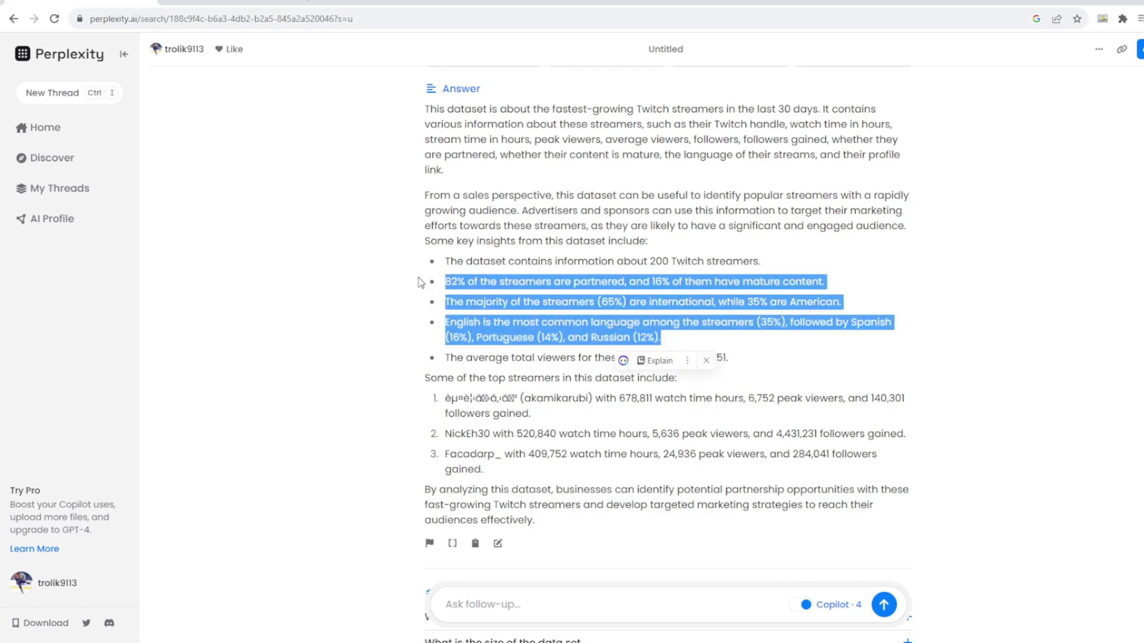
left_click(418, 282)
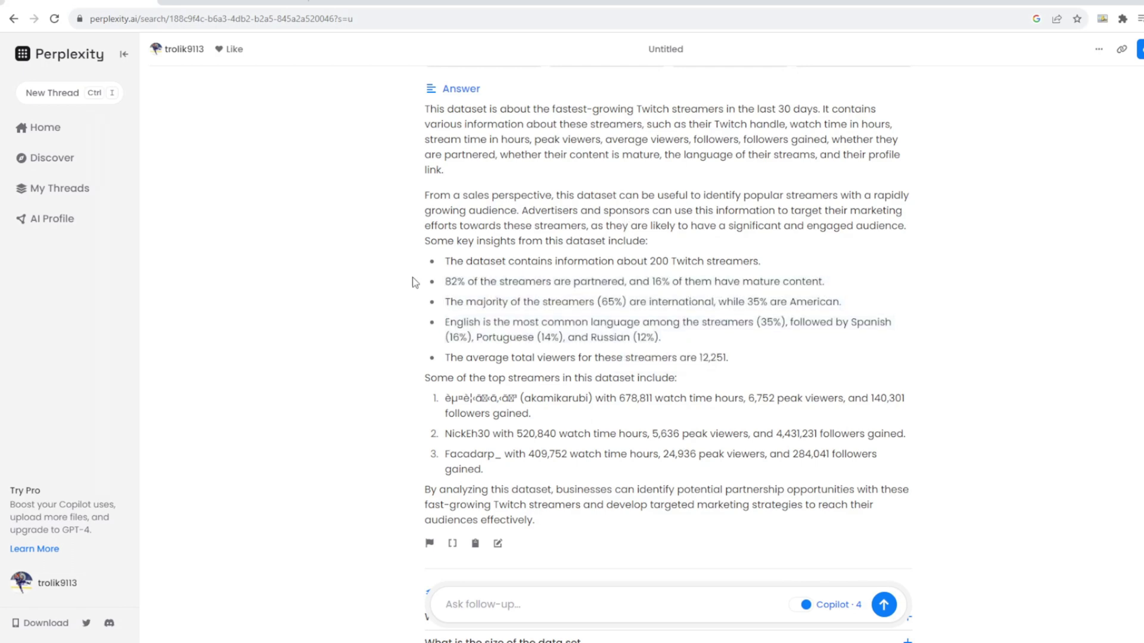
left_click(264, 5)
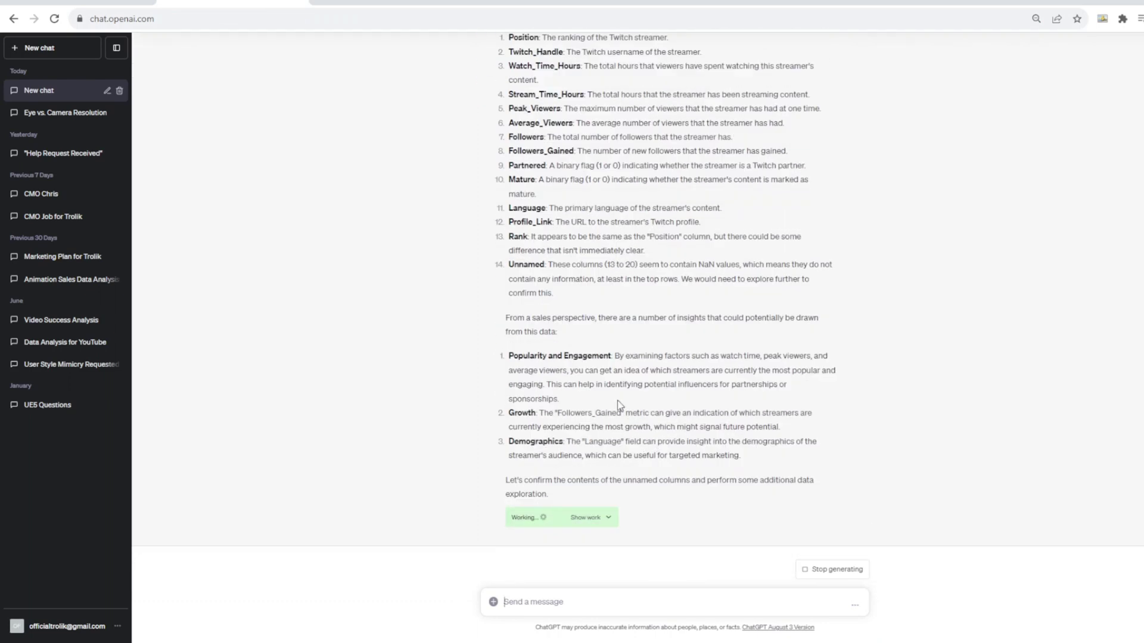
key("ctrl+shift+Tab")
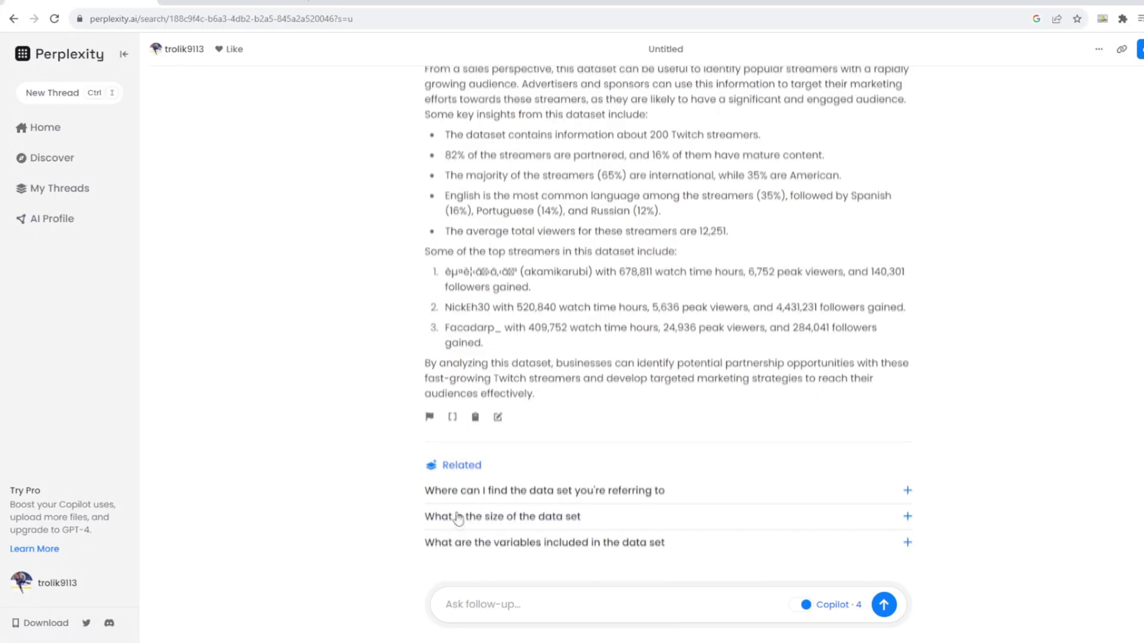
scroll(457, 518, "up", 2)
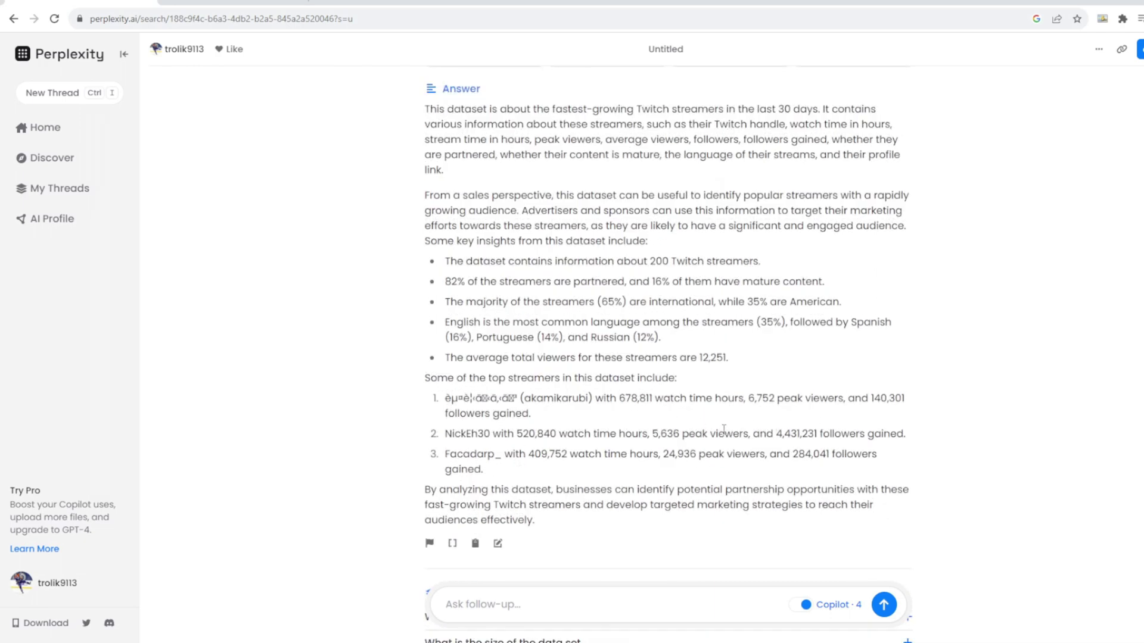
left_click(249, 3)
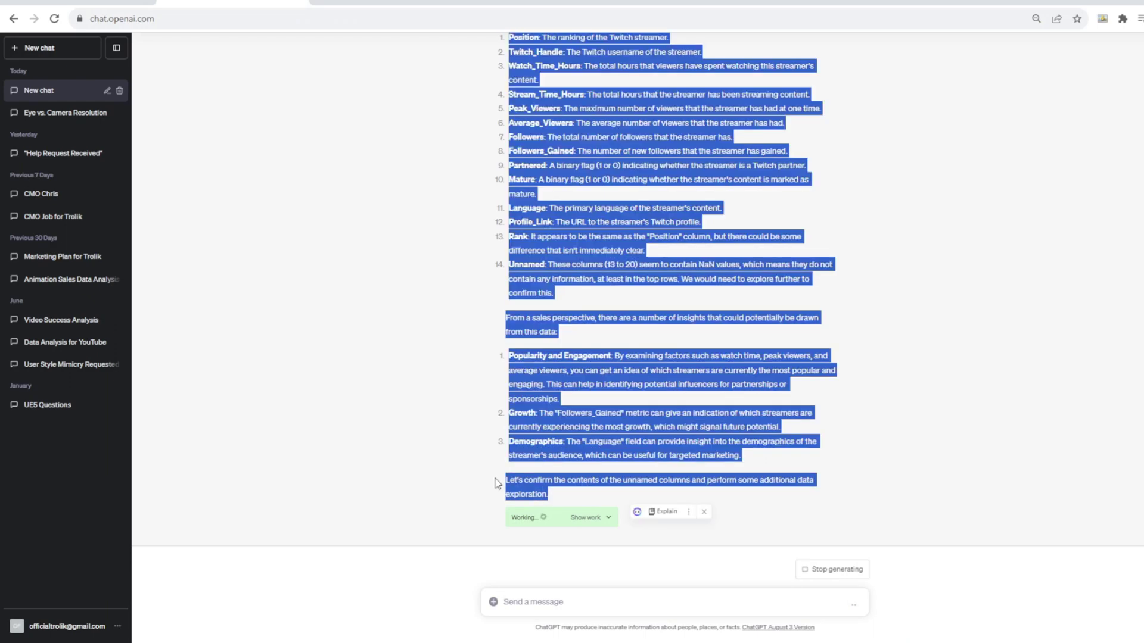
triple_click(494, 484)
left_click(717, 484)
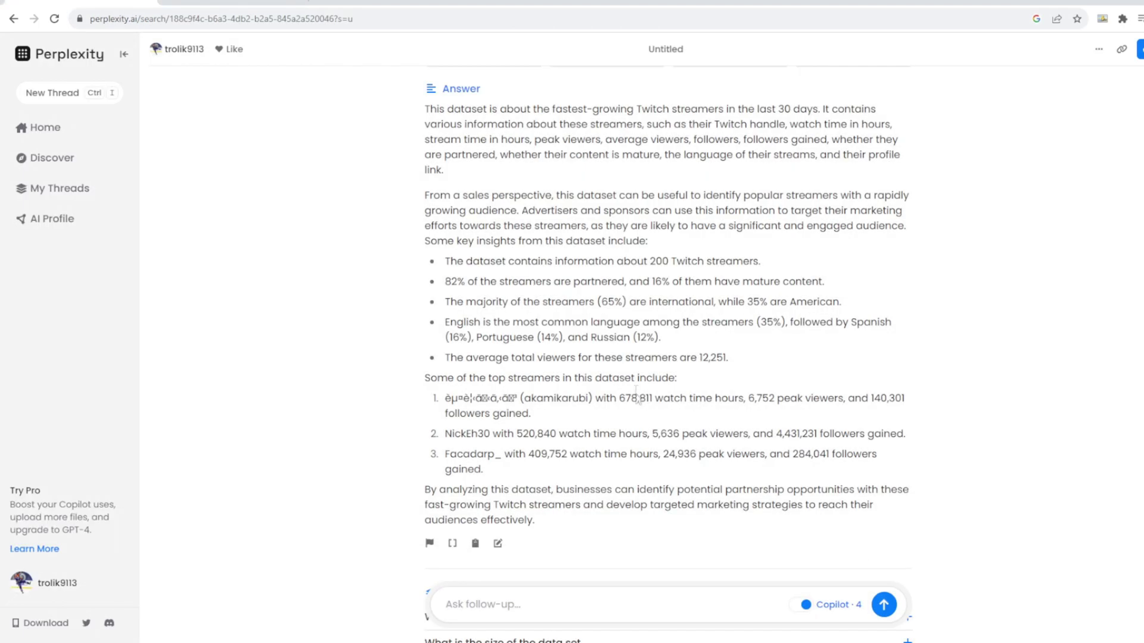
scroll(647, 342, "up", 2)
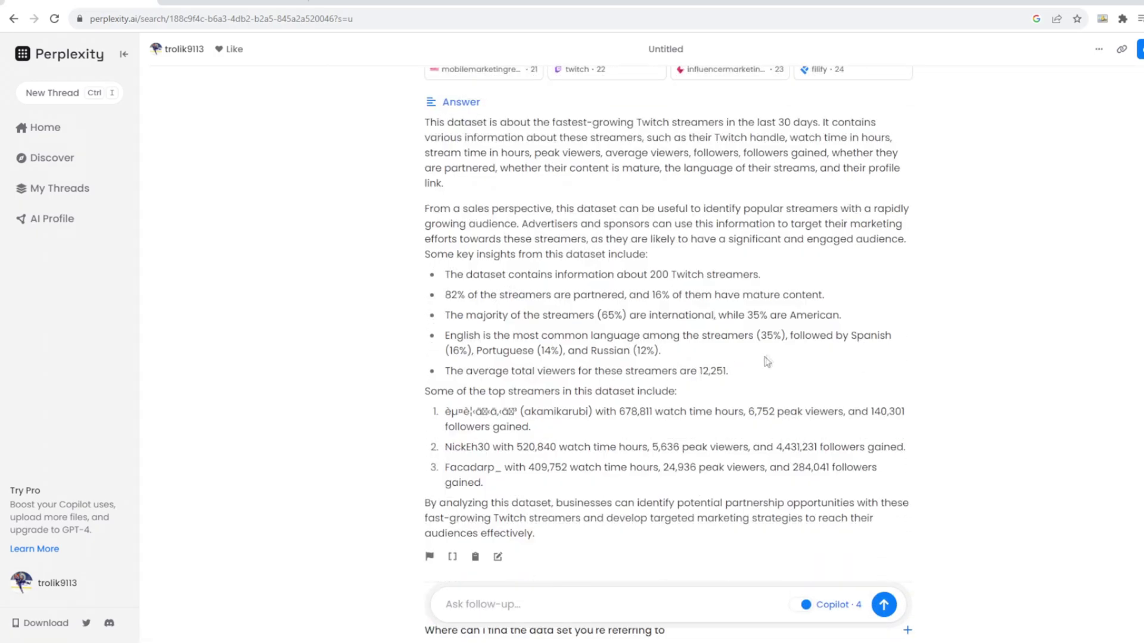
left_click_drag(536, 534, 330, 130)
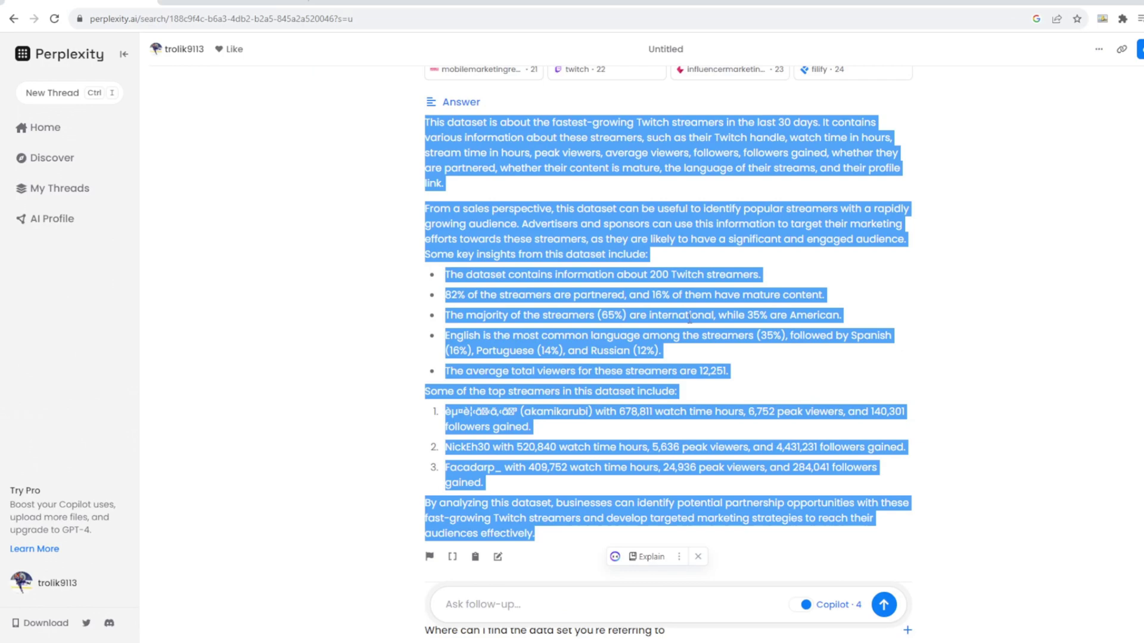
left_click(243, 127)
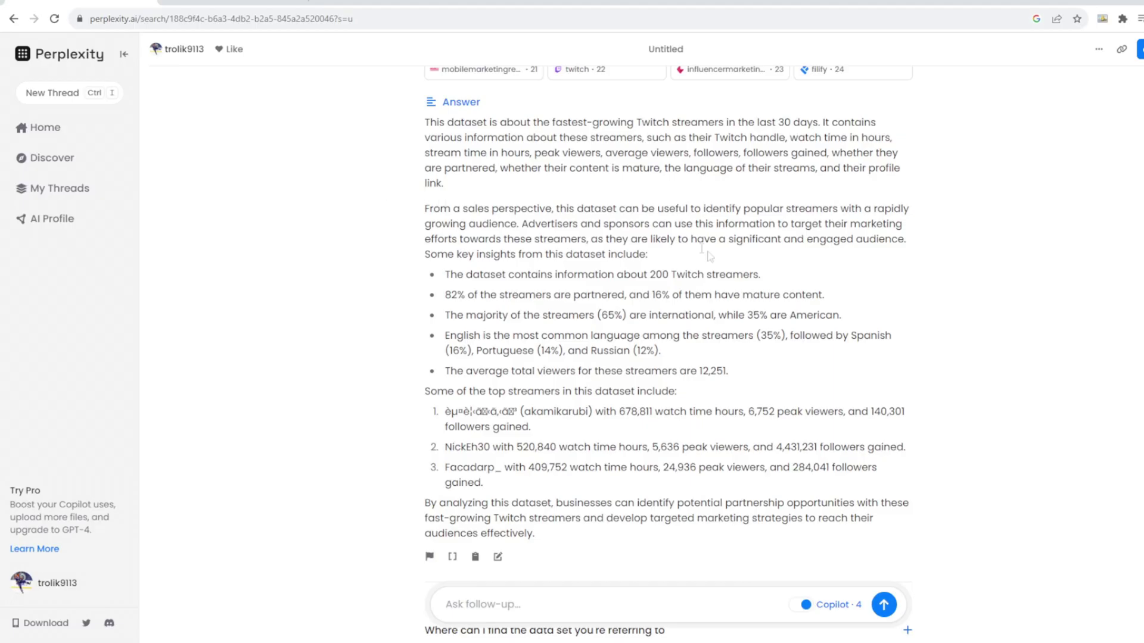
left_click_drag(562, 530, 372, 122)
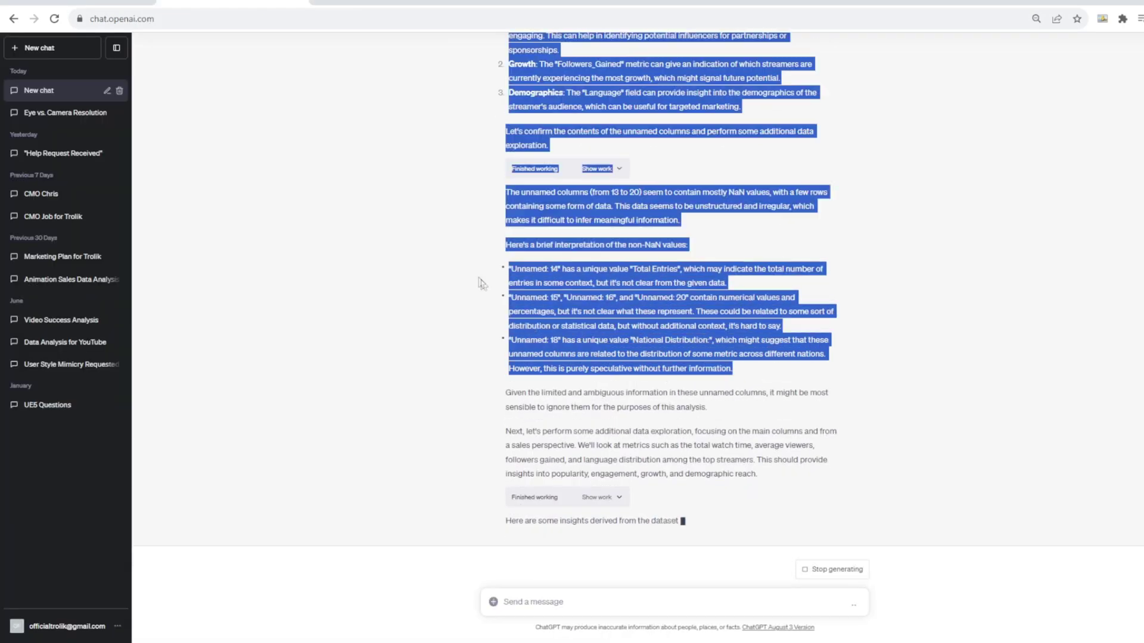
- Highlight ChatGPT's three Unnamed-column bullets and briefly compare with Perplexity's answer
left_click_drag(499, 274, 507, 245)
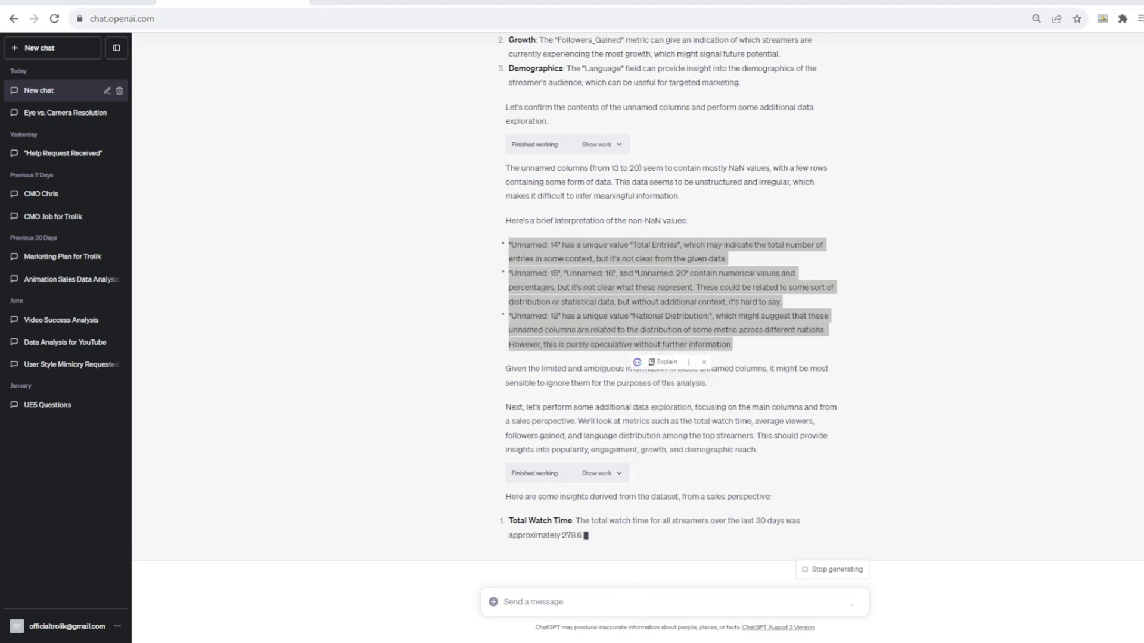
left_click(445, 322)
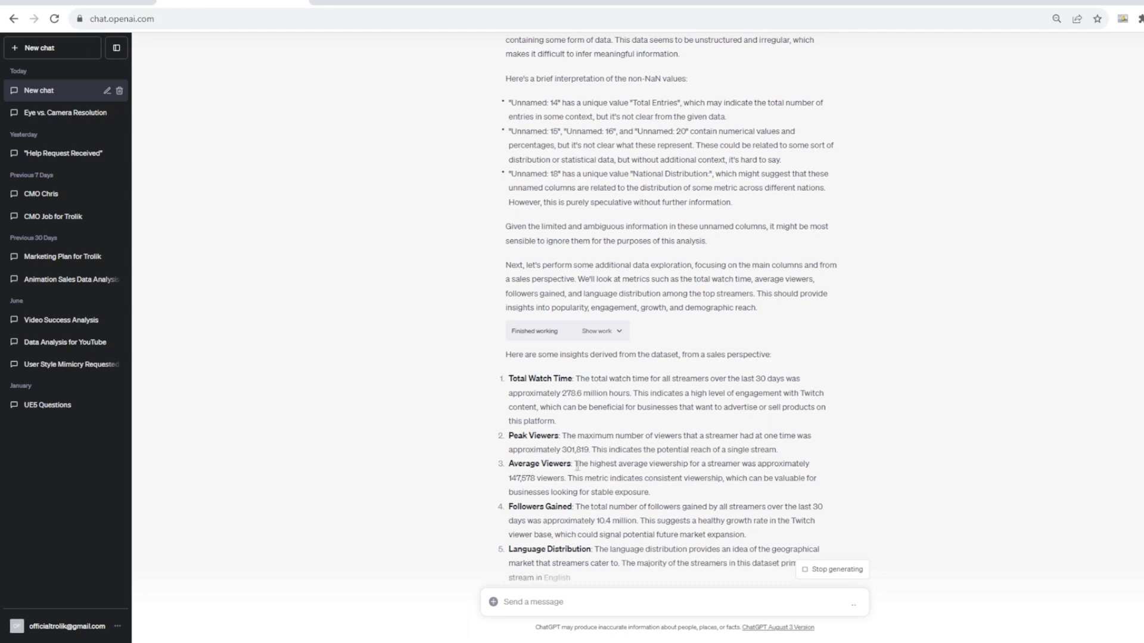
scroll(746, 255, "up", 2)
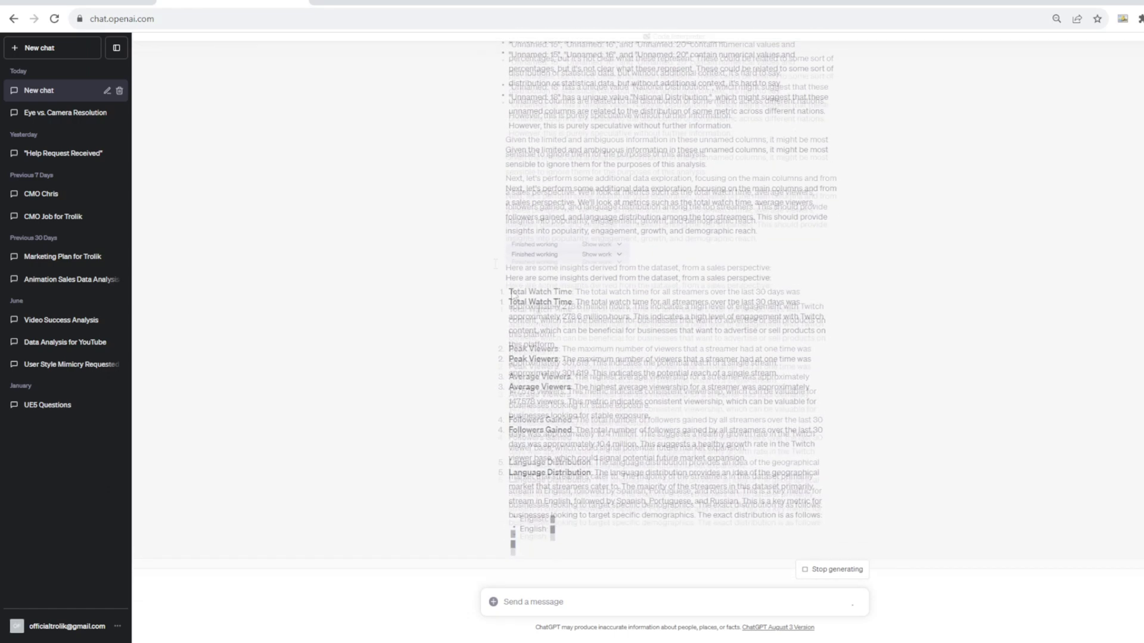
left_click_drag(747, 271, 503, 167)
left_click(81, 3)
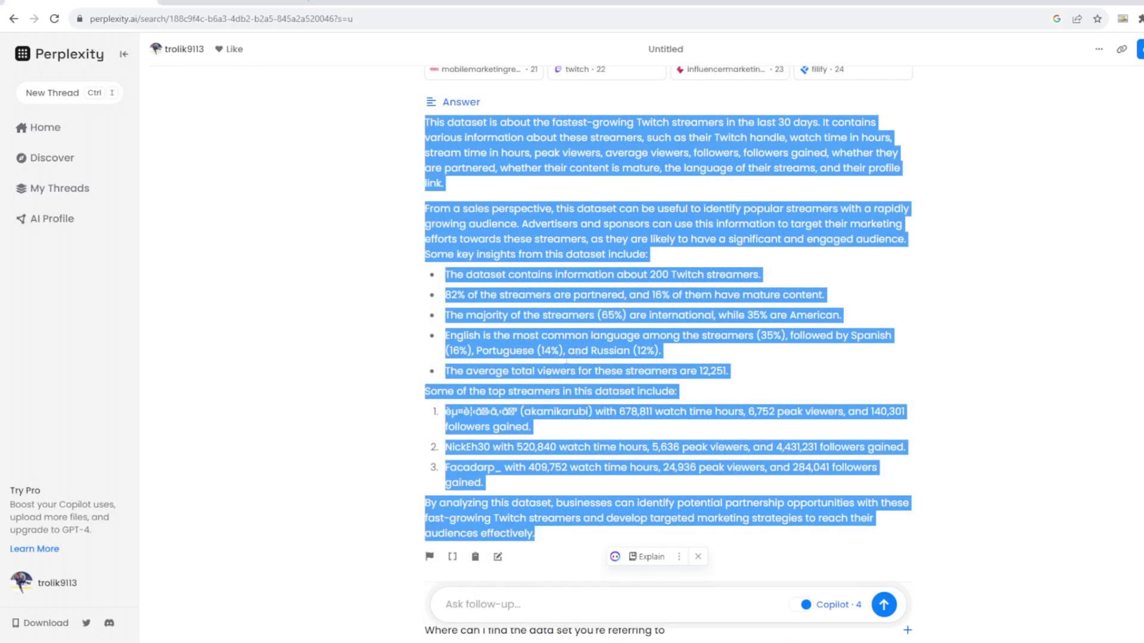
left_click(585, 312)
scroll(731, 375, "down", 1)
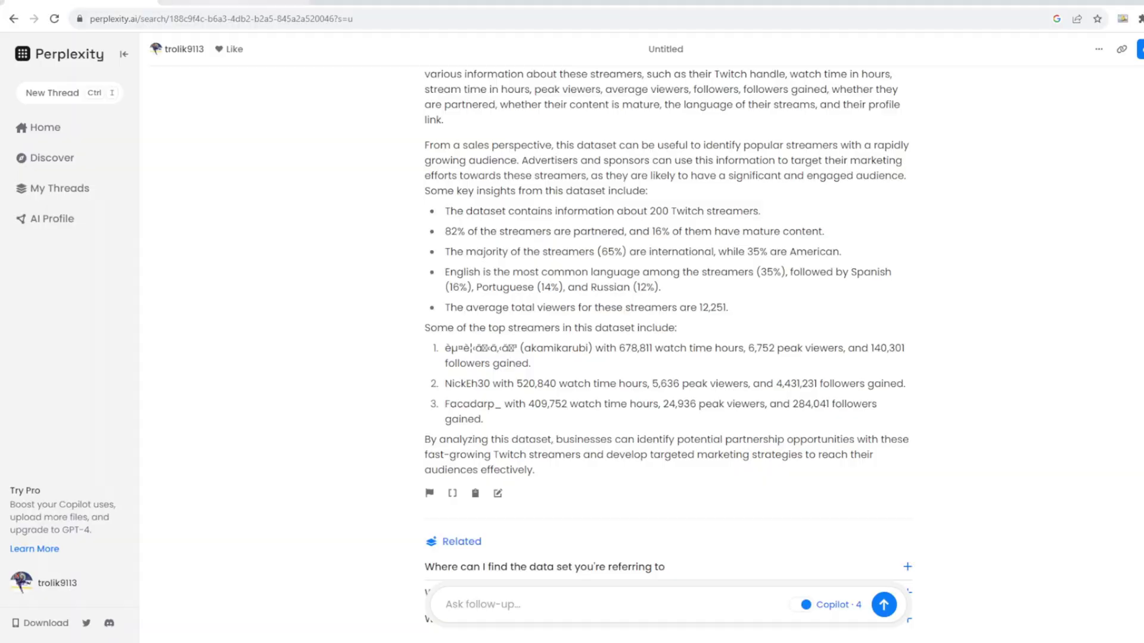
left_click(239, 3)
left_click(566, 384)
- Re-highlight the Unnamed-column bullets, then the Total Entries and National Distribution values
scroll(514, 405, "down", 2)
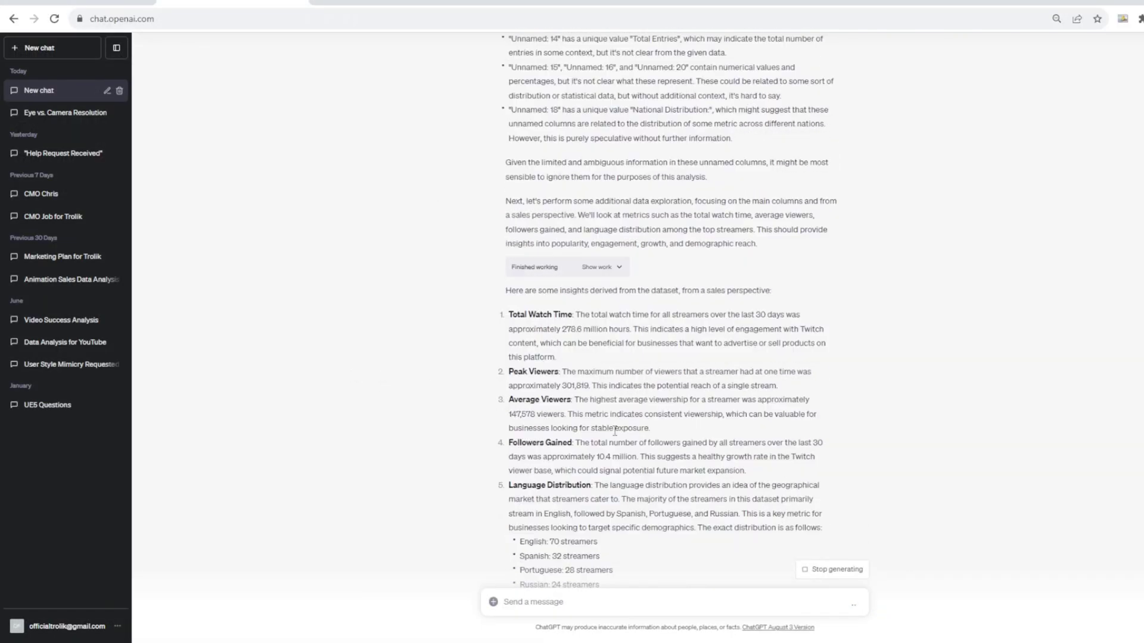
scroll(615, 428, "up", 2)
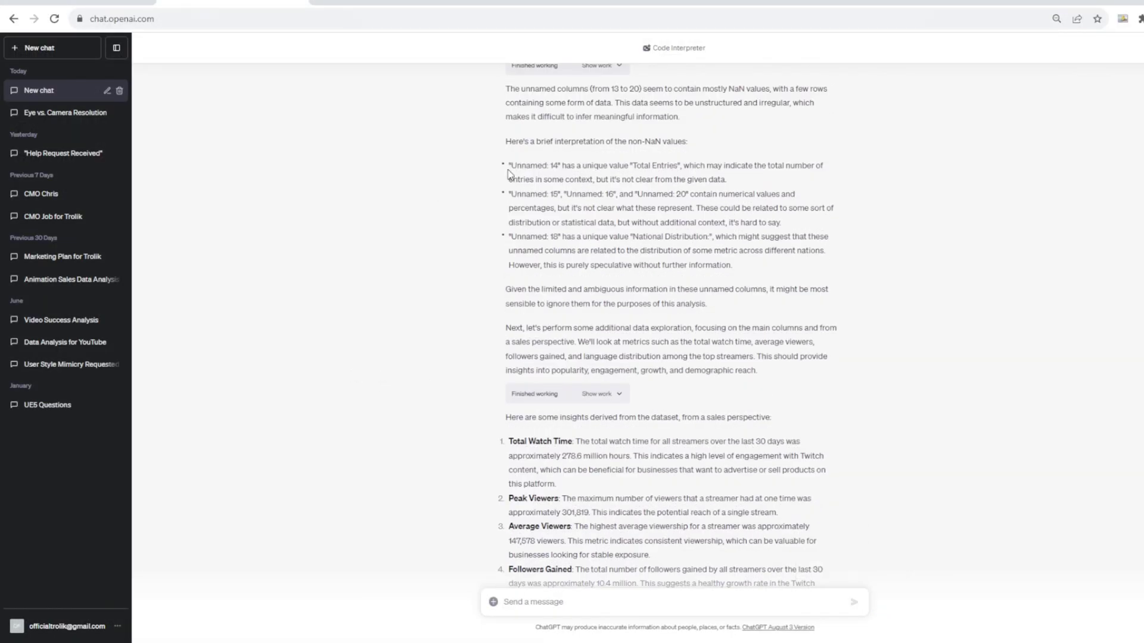
left_click_drag(508, 166, 823, 275)
left_click(671, 284)
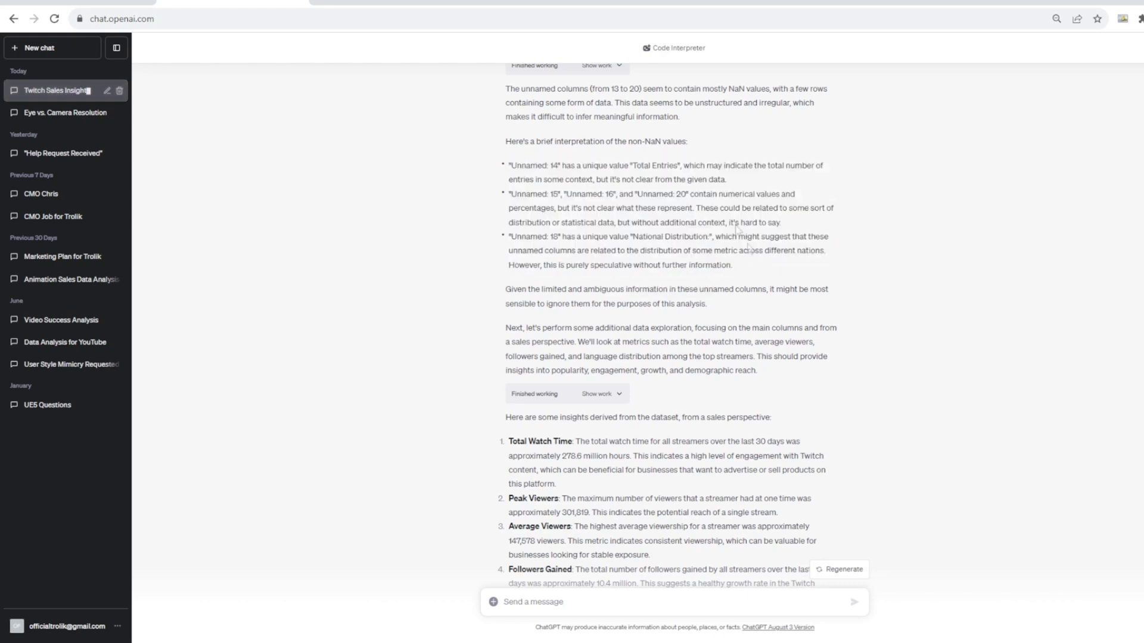
left_click_drag(678, 165, 631, 167)
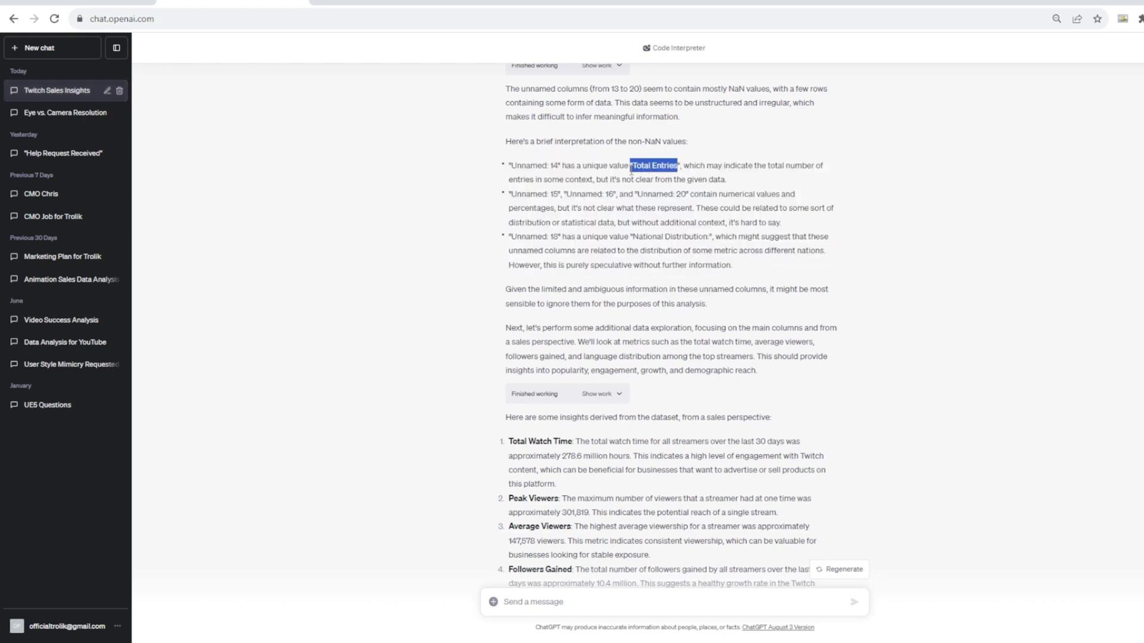
left_click(706, 236)
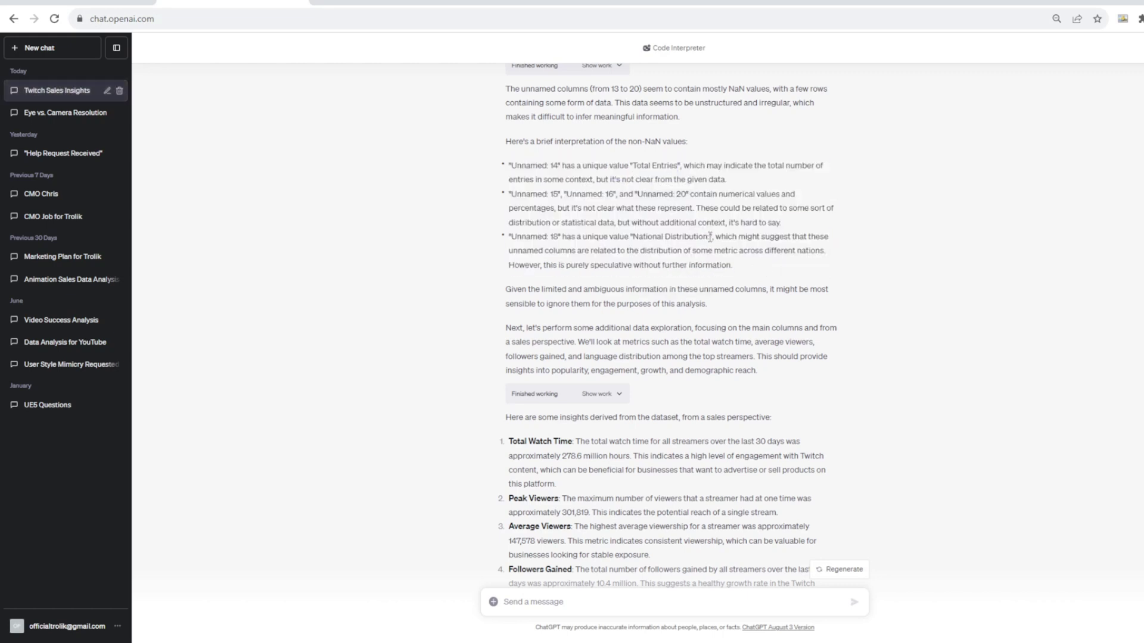
left_click_drag(709, 236, 635, 237)
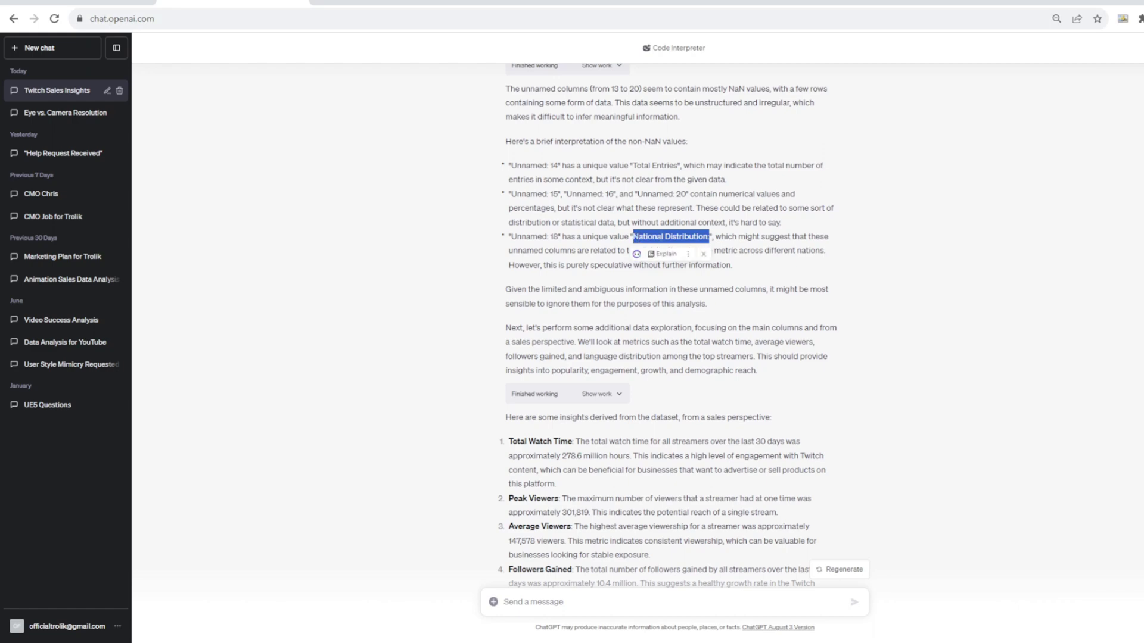
- Highlight ChatGPT's per-language streamer counts, then bring up Perplexity's answer
scroll(819, 325, "down", 6)
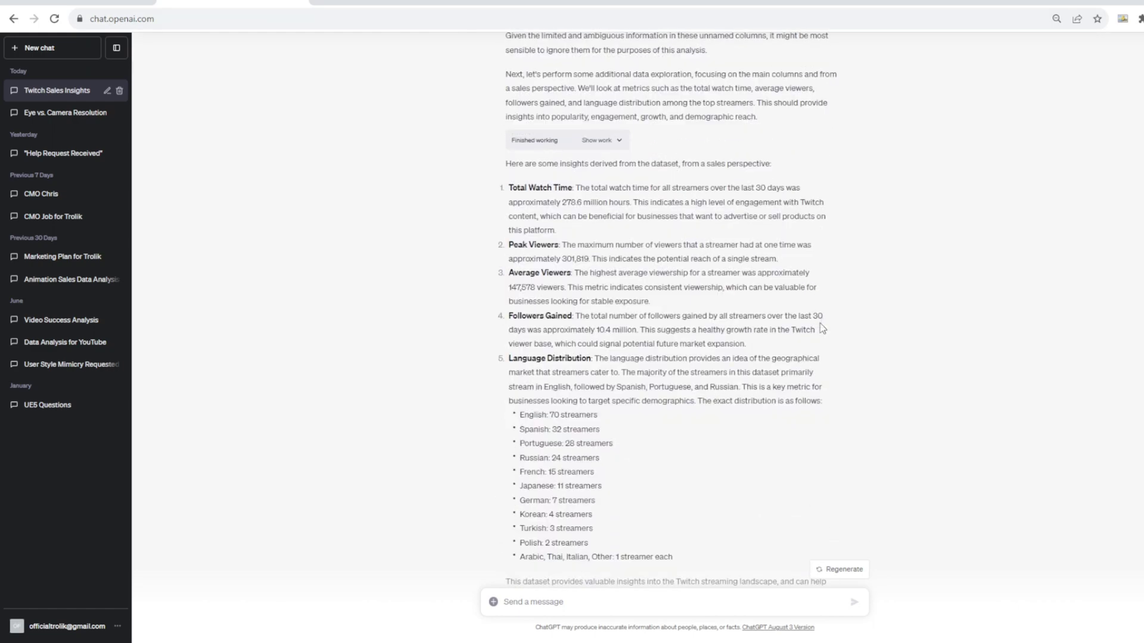
scroll(819, 326, "up", 7)
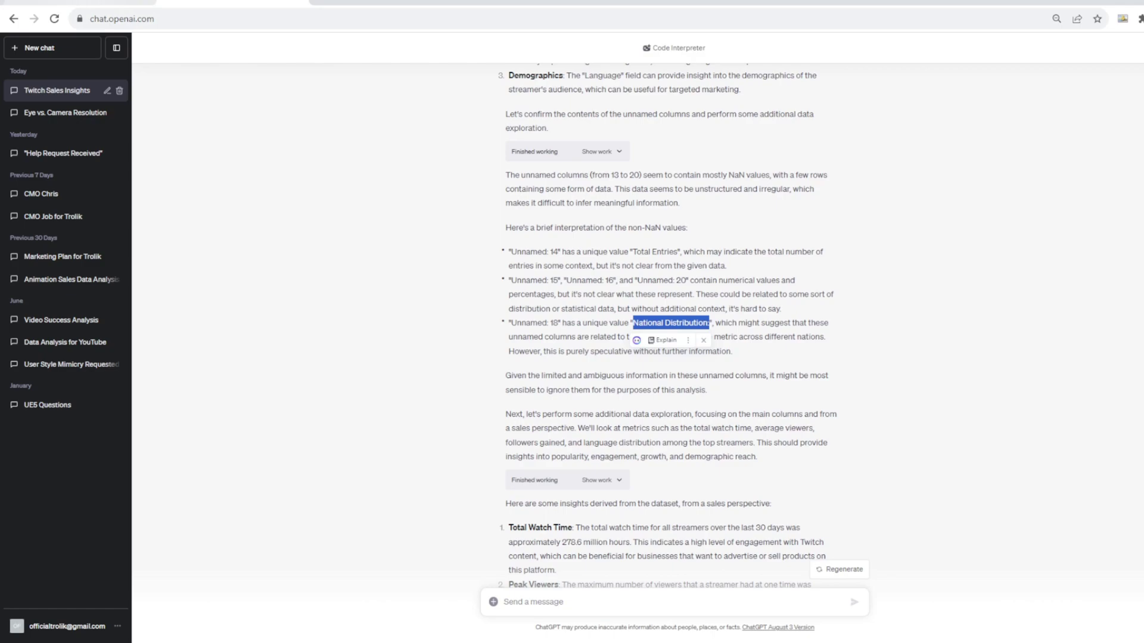
scroll(822, 336, "down", 4)
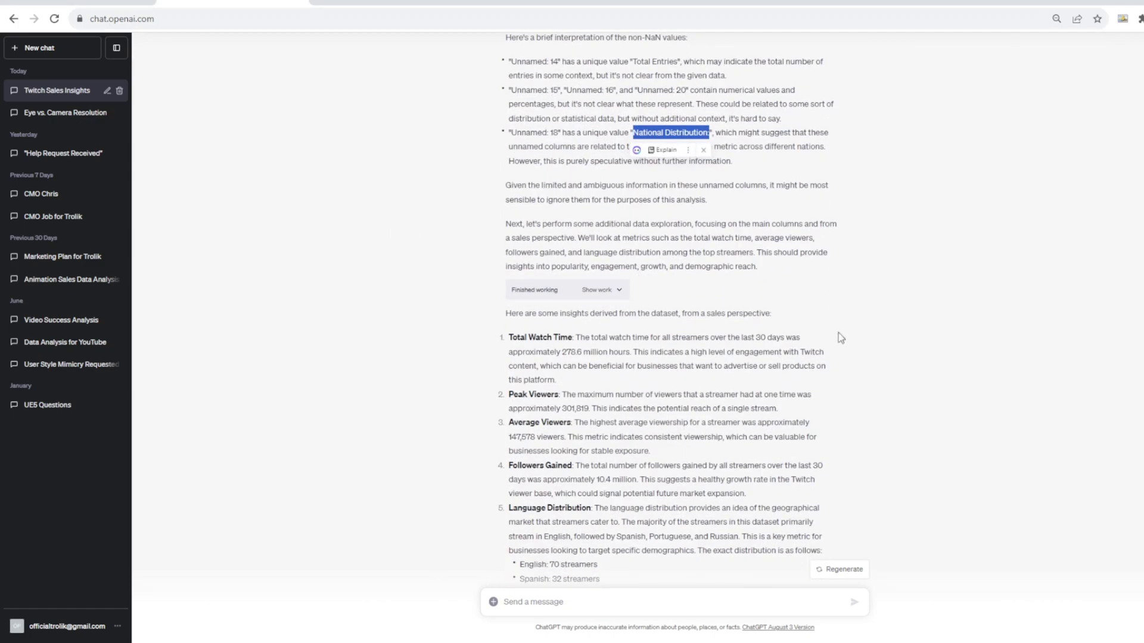
scroll(784, 403, "down", 3)
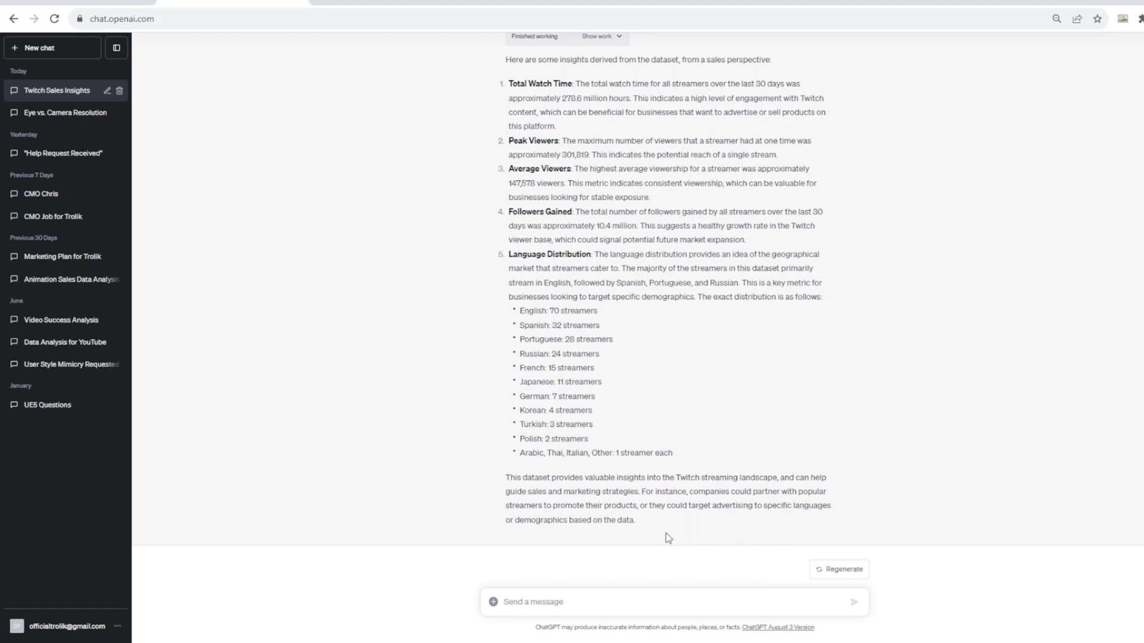
left_click_drag(534, 315, 614, 455)
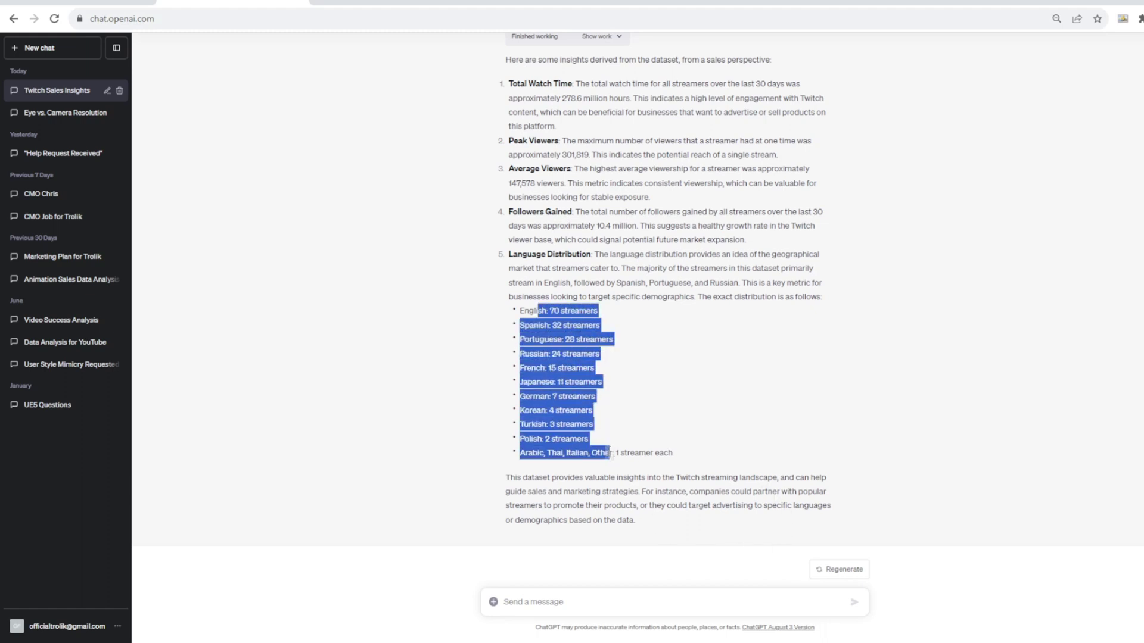
left_click(549, 401)
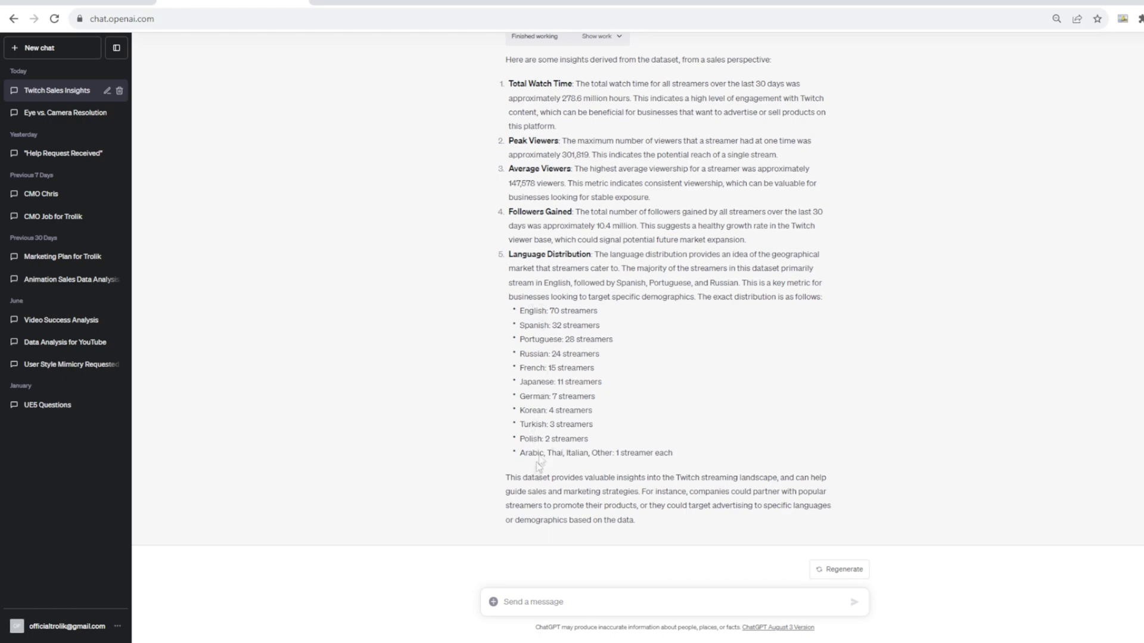
left_click(89, 3)
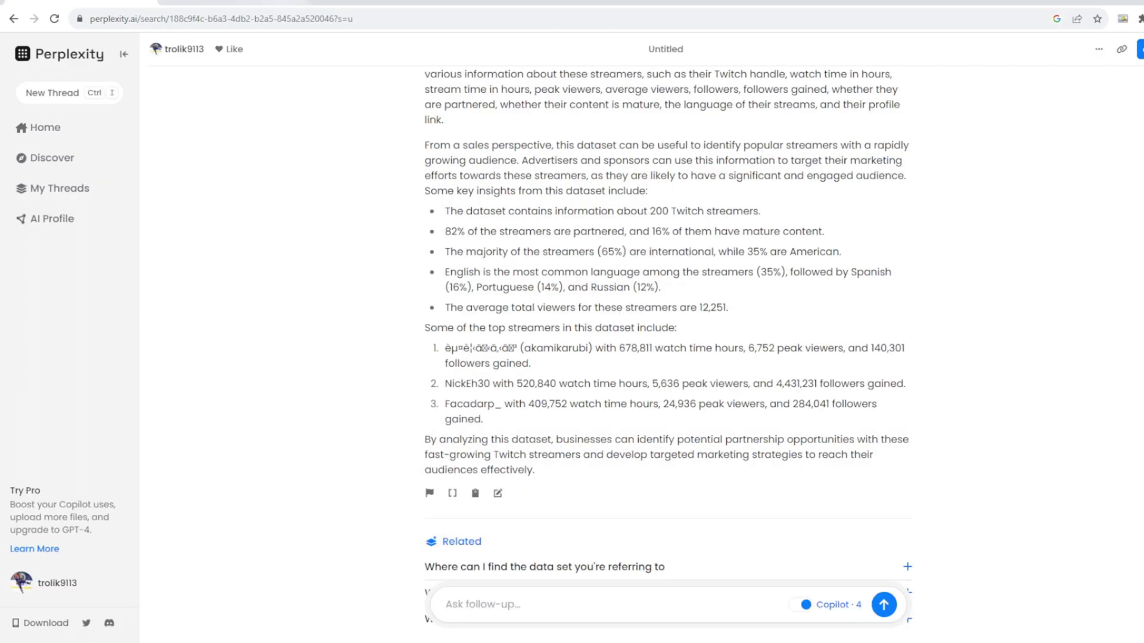
left_click(283, 3)
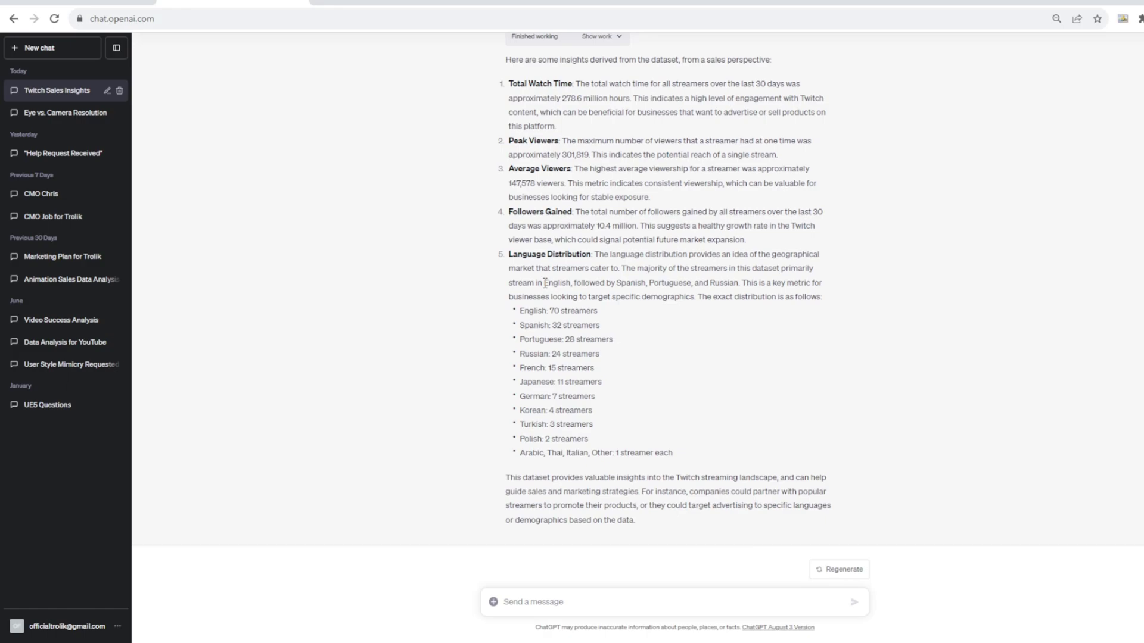
key("ctrl+Tab")
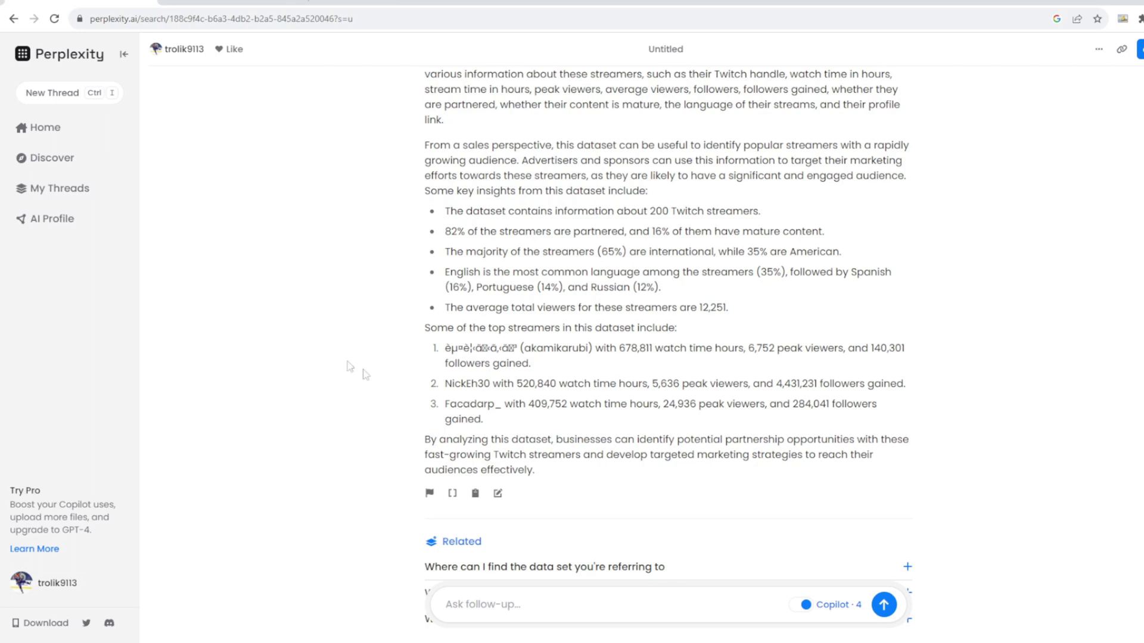
- Visit AI Profile, reopen the Twitch dataset thread from My Threads, then return to ChatGPT
left_click(70, 228)
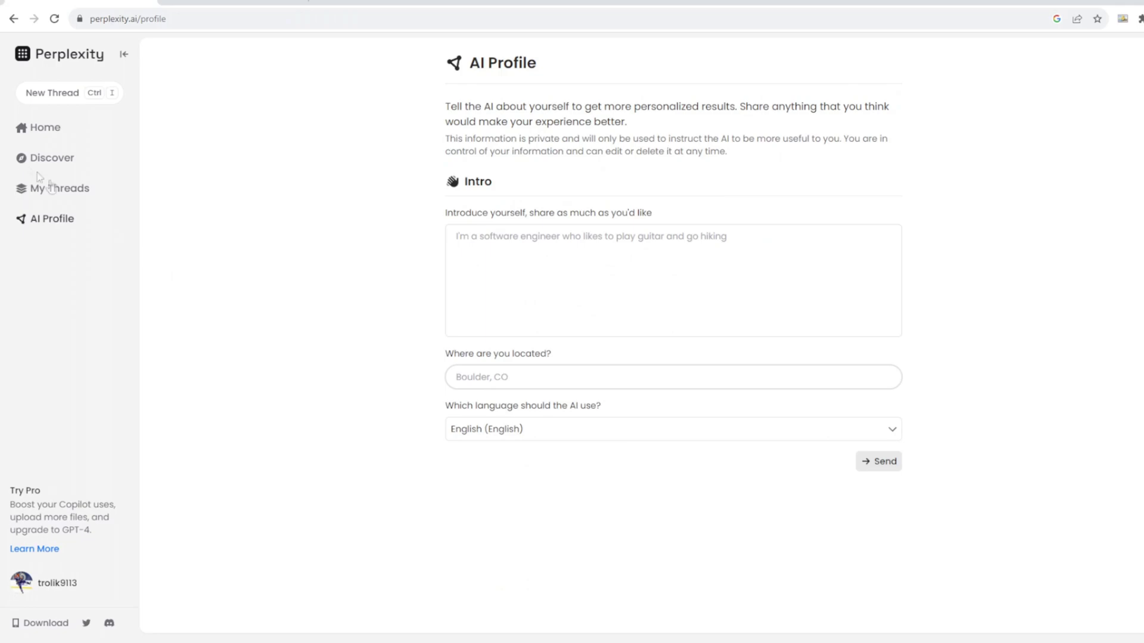
left_click(71, 189)
left_click(558, 134)
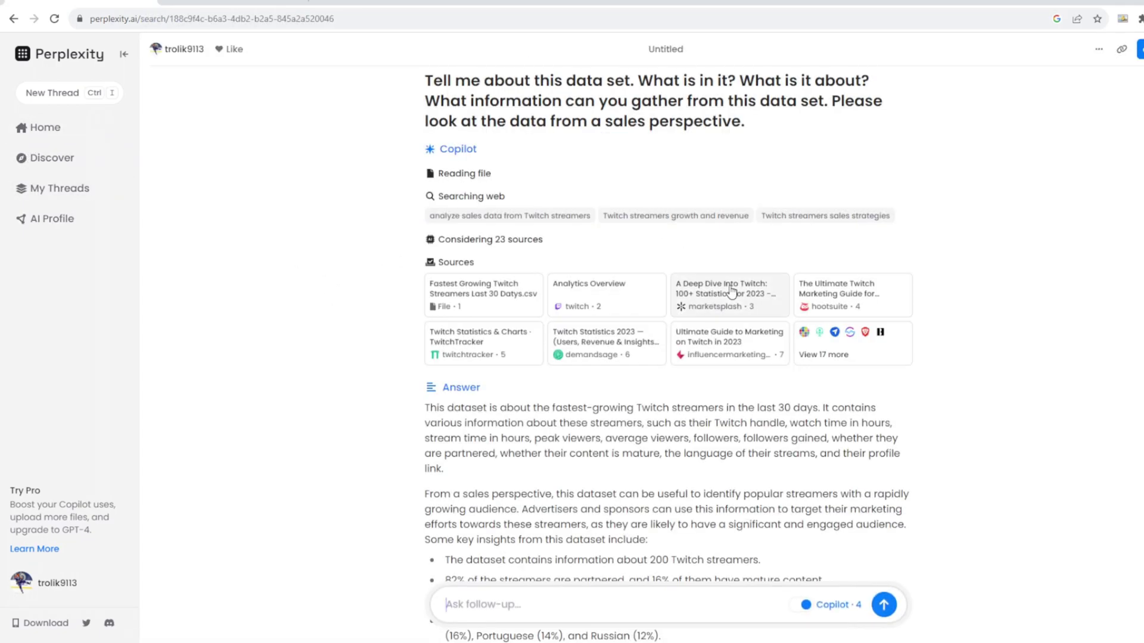
scroll(749, 334, "down", 1)
scroll(749, 334, "down", 1)
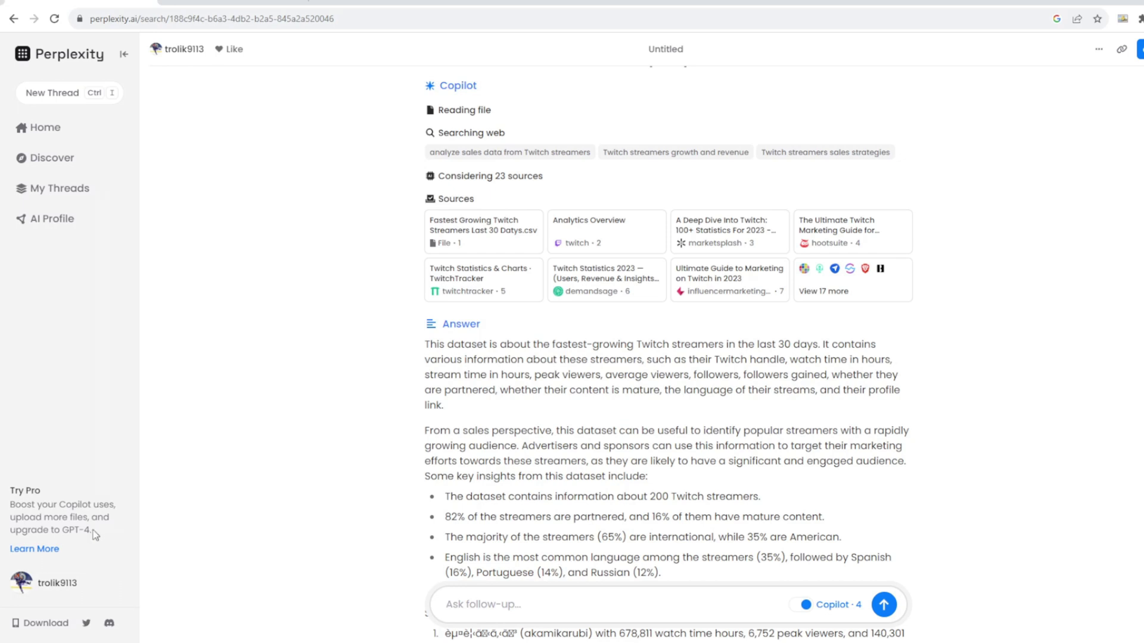
left_click_drag(93, 530, 8, 530)
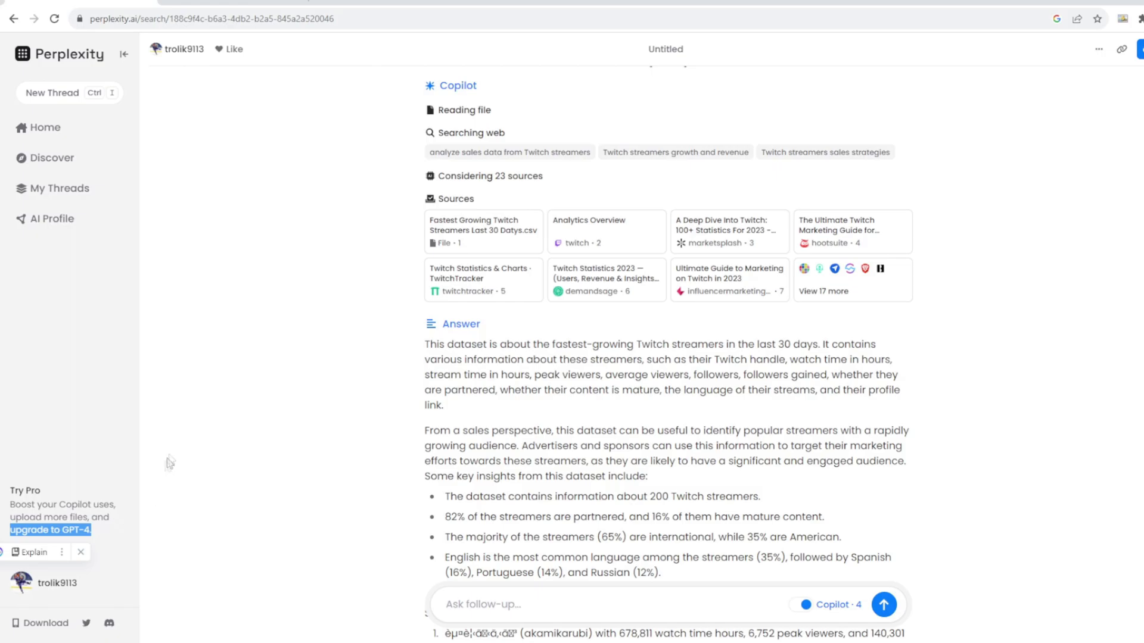
left_click(234, 3)
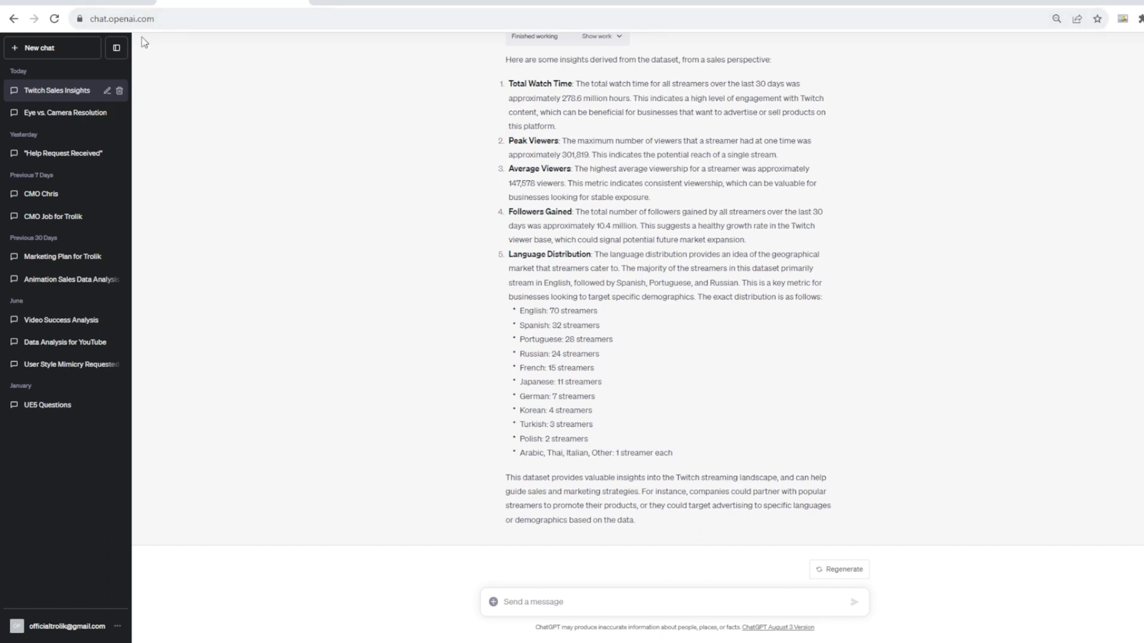
- Bring back Perplexity's Twitch answer with its 23 sources and 200-streamer summary
left_click(81, 2)
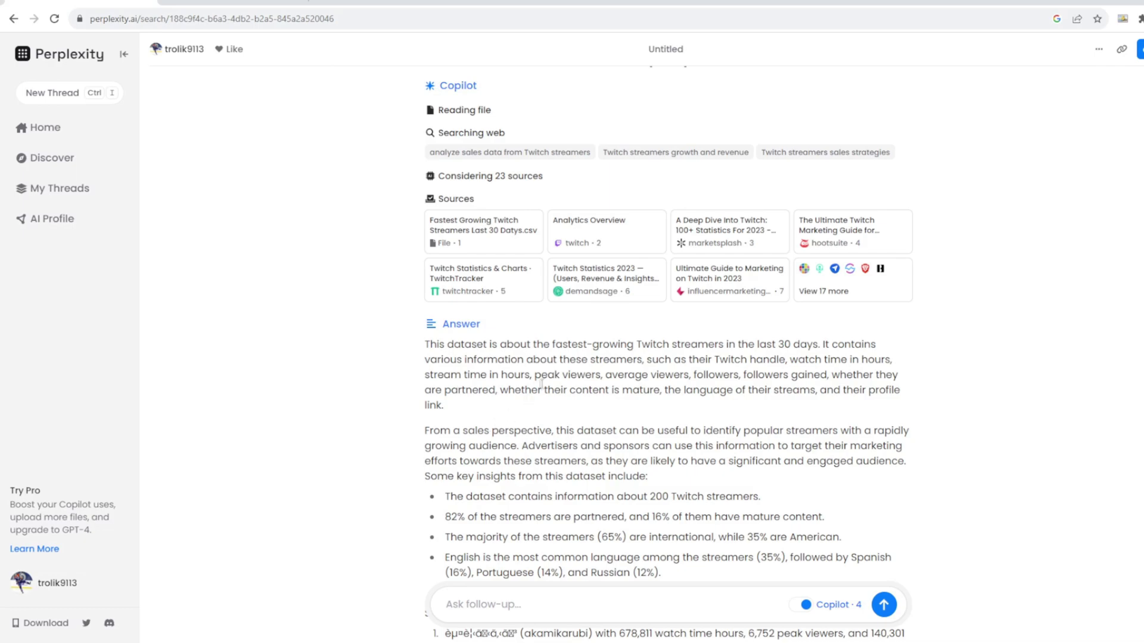
scroll(541, 383, "down", 3)
scroll(538, 399, "up", 4)
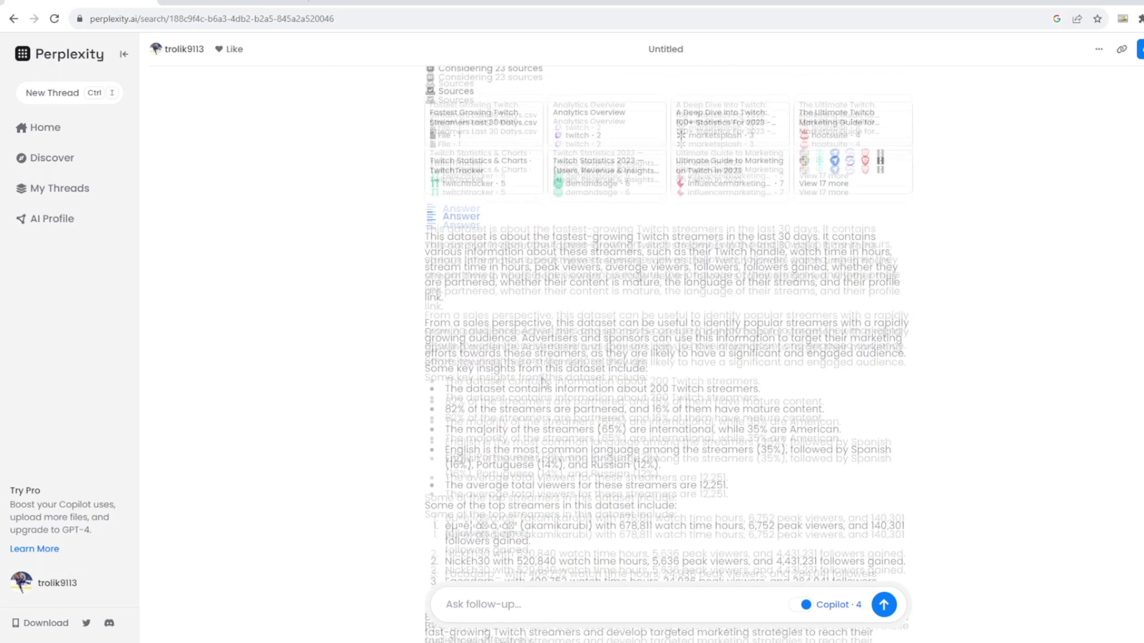
left_click_drag(553, 243, 434, 242)
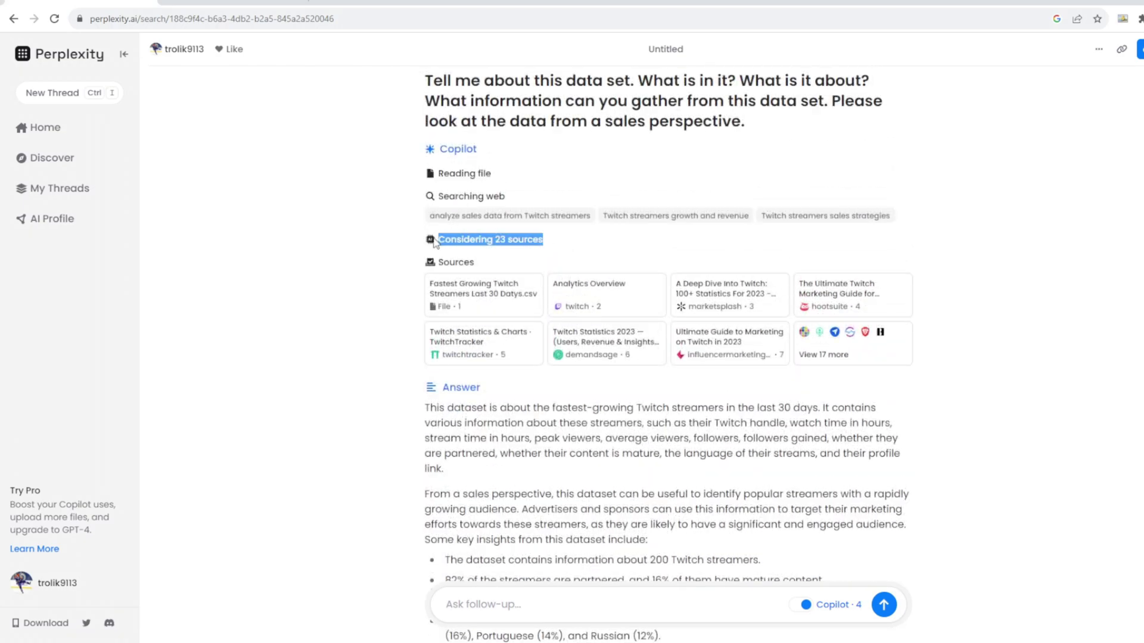
scroll(592, 281, "down", 2)
scroll(642, 290, "down", 2)
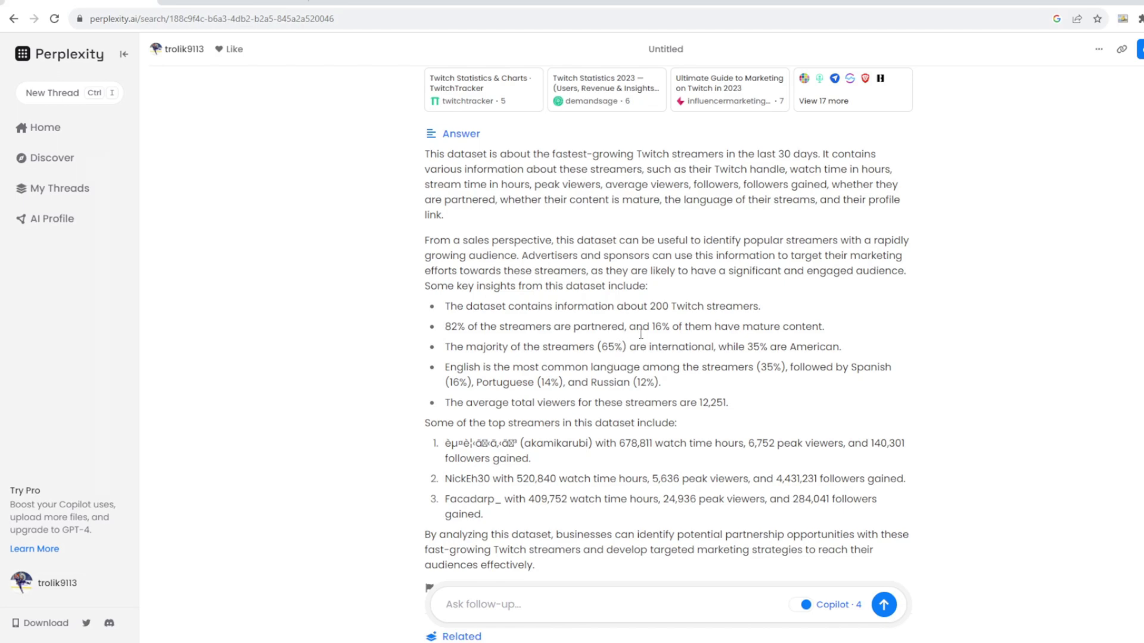
scroll(663, 300, "down", 1)
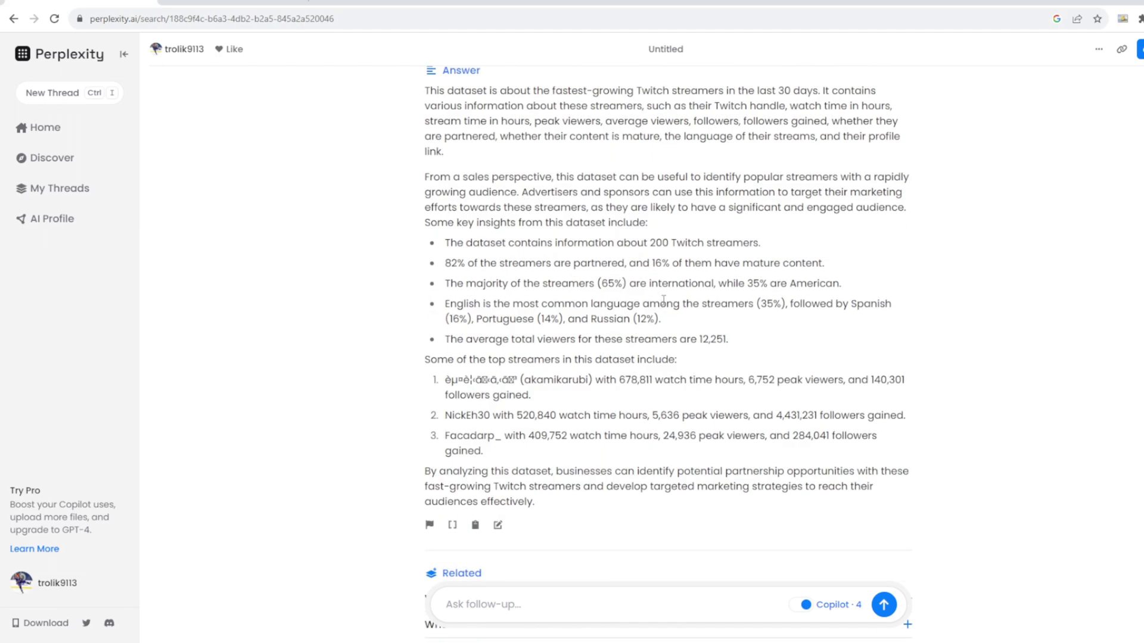
scroll(663, 300, "up", 4)
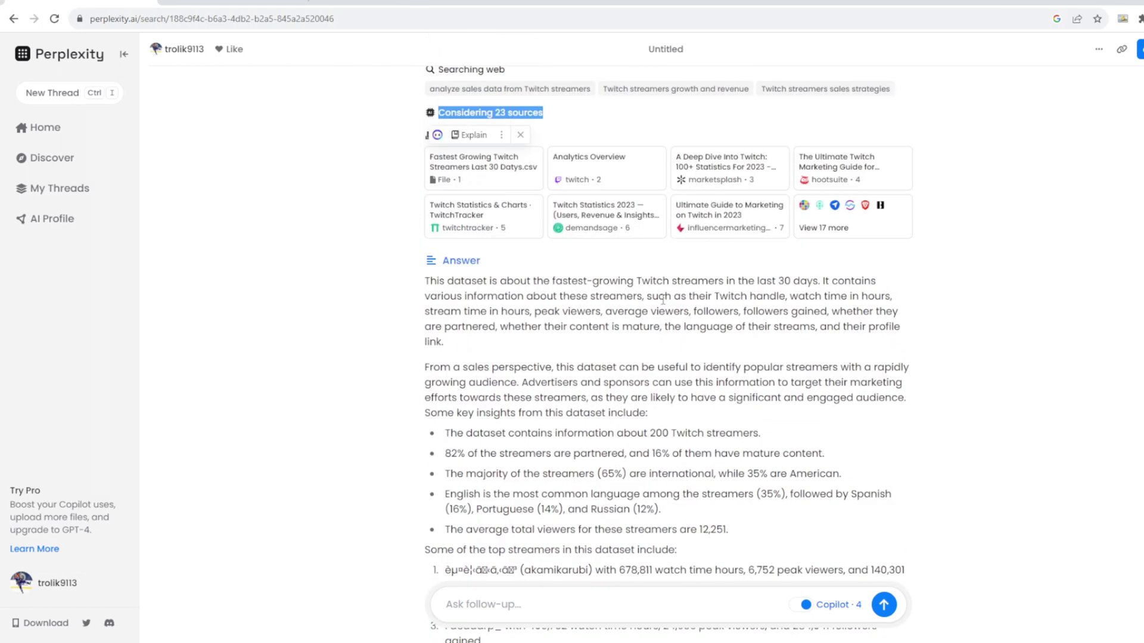